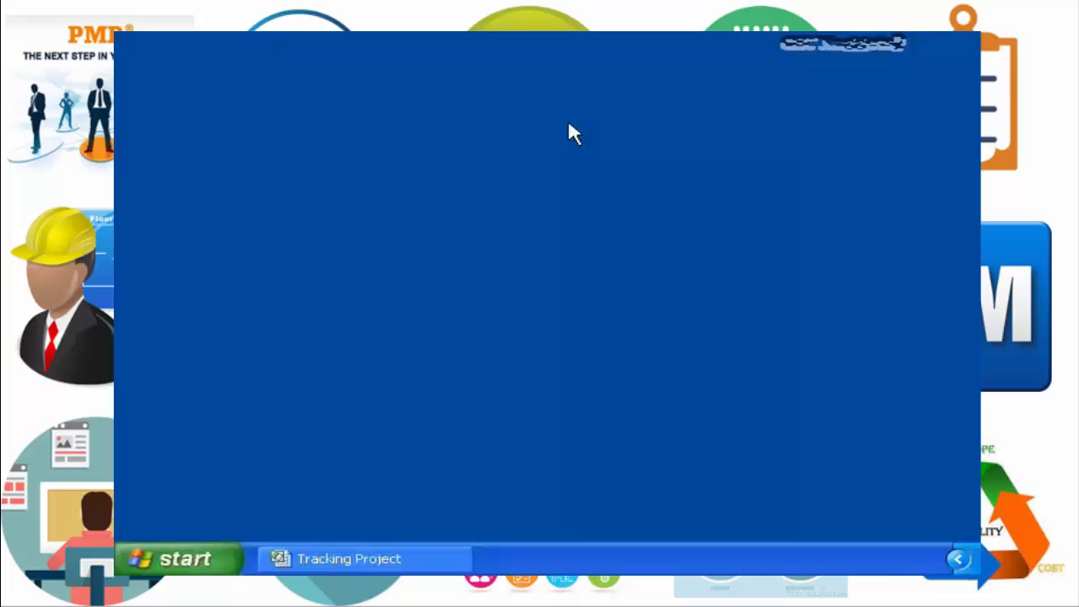
Step: Bring up the Tracking Project file and hide the Duration column in the Gantt Chart table
click(363, 565)
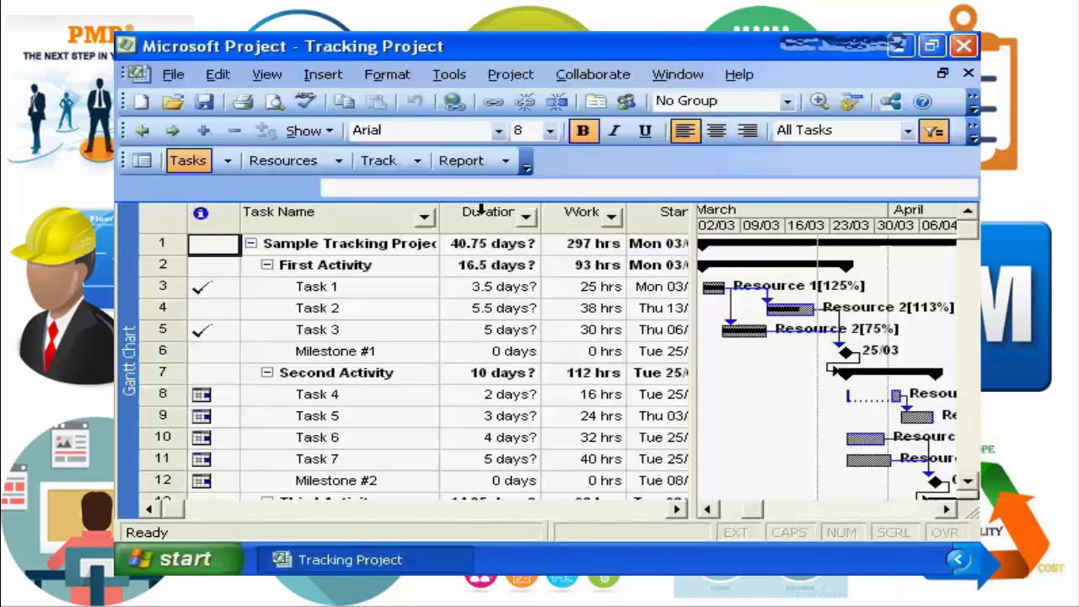
right_click(482, 212)
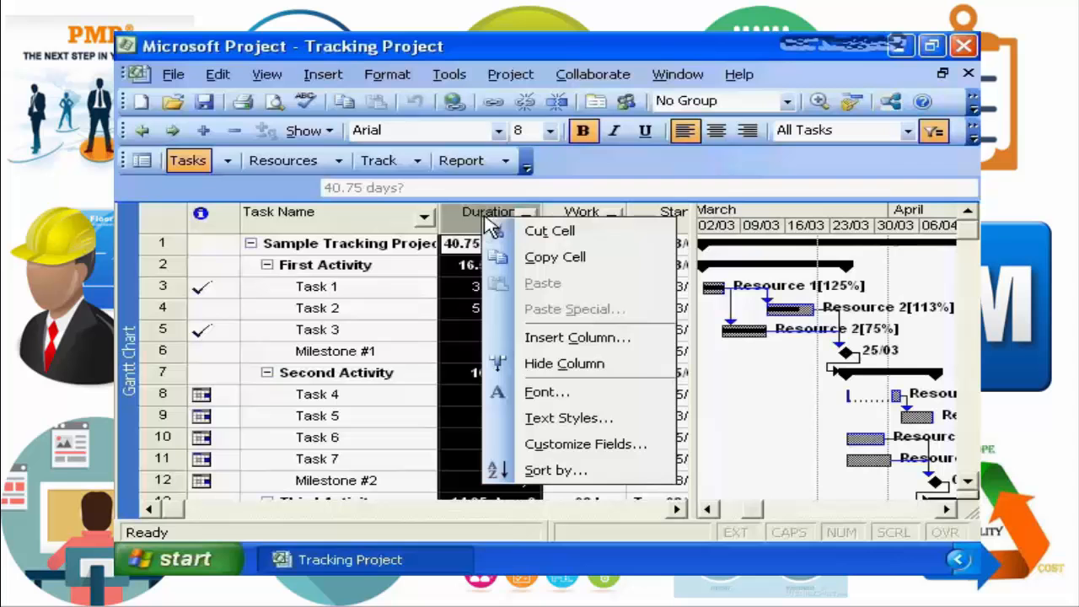
click(554, 364)
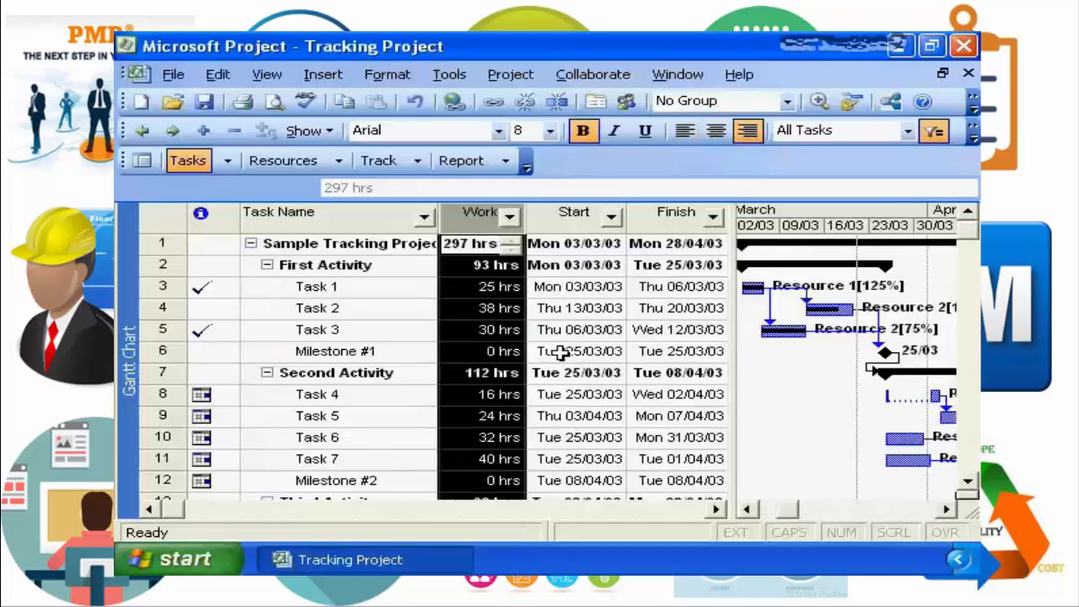
Step: Insert a Baseline Work column before the Work column of the task table
right_click(475, 217)
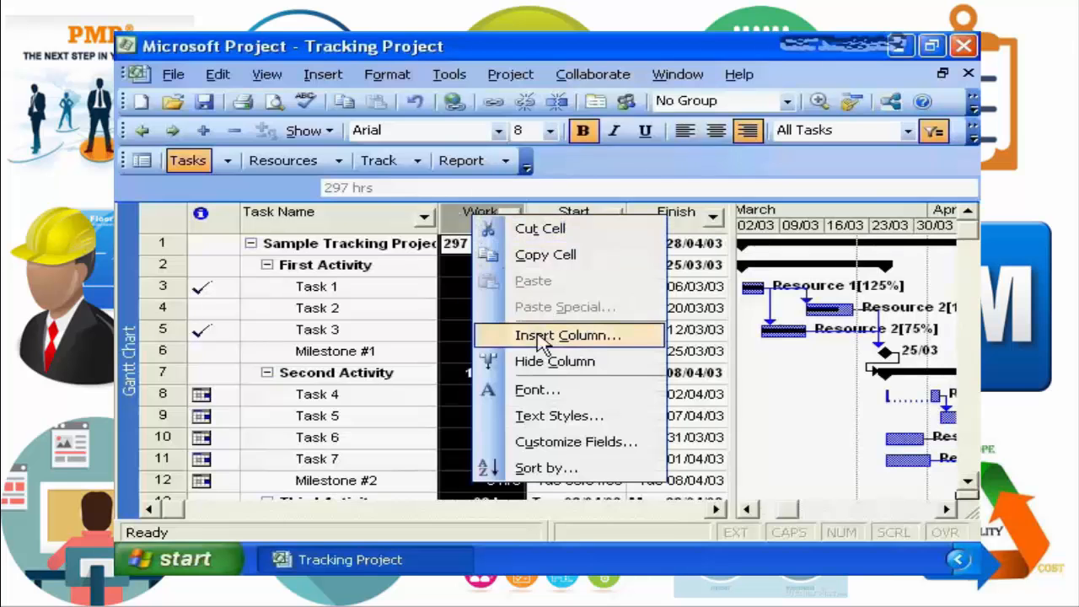
click(542, 335)
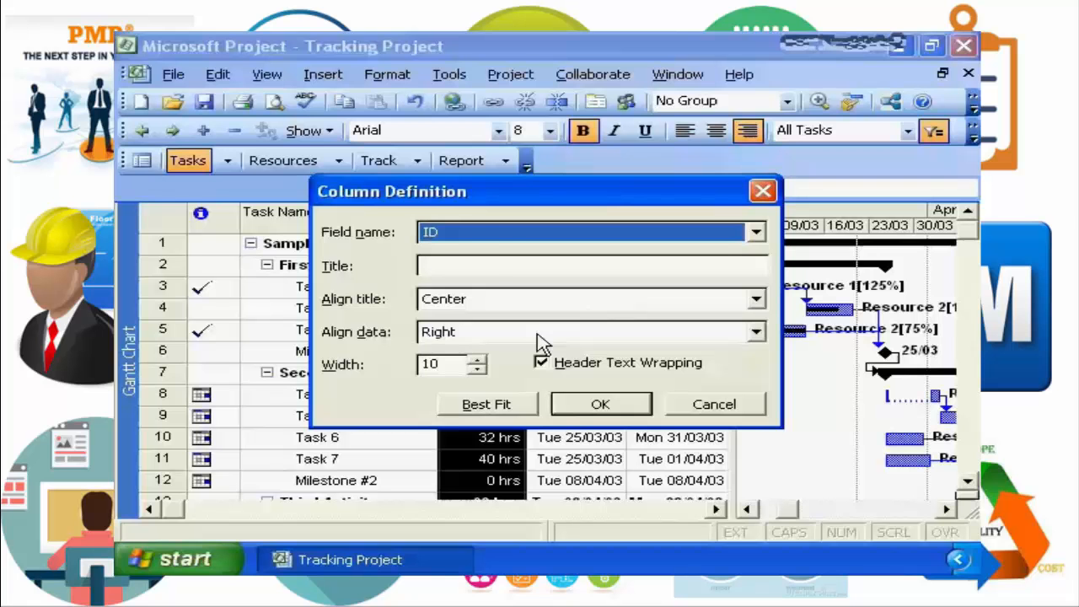
key(b)
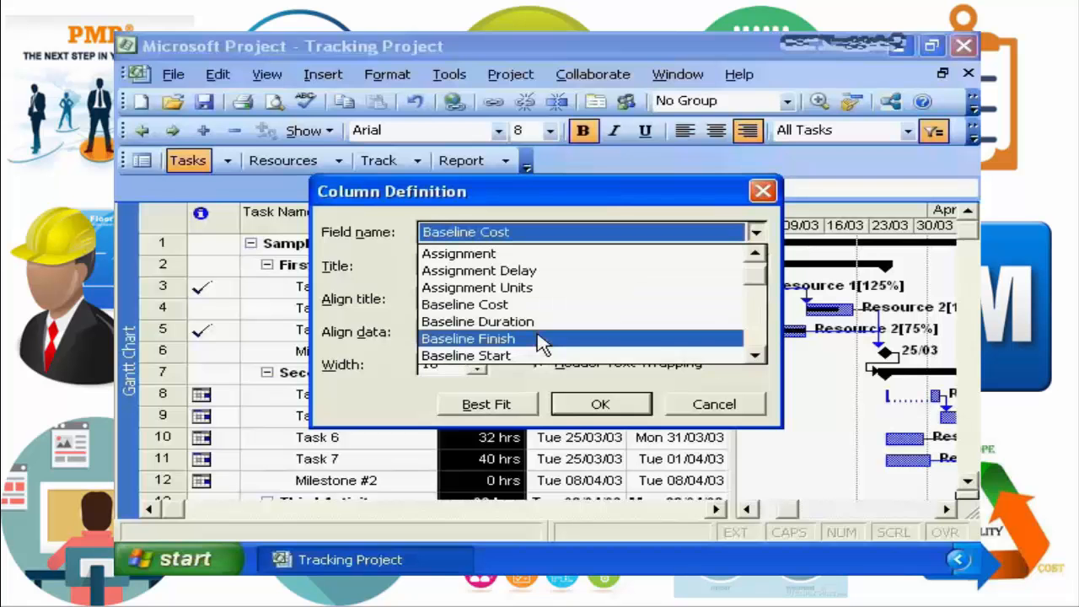
click(757, 356)
click(756, 359)
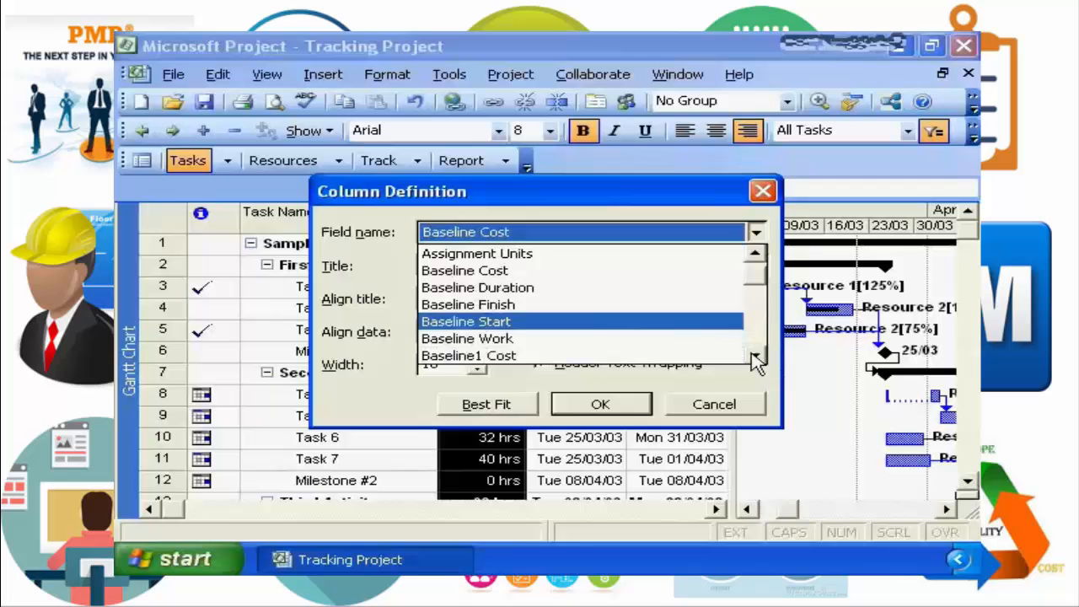
click(479, 341)
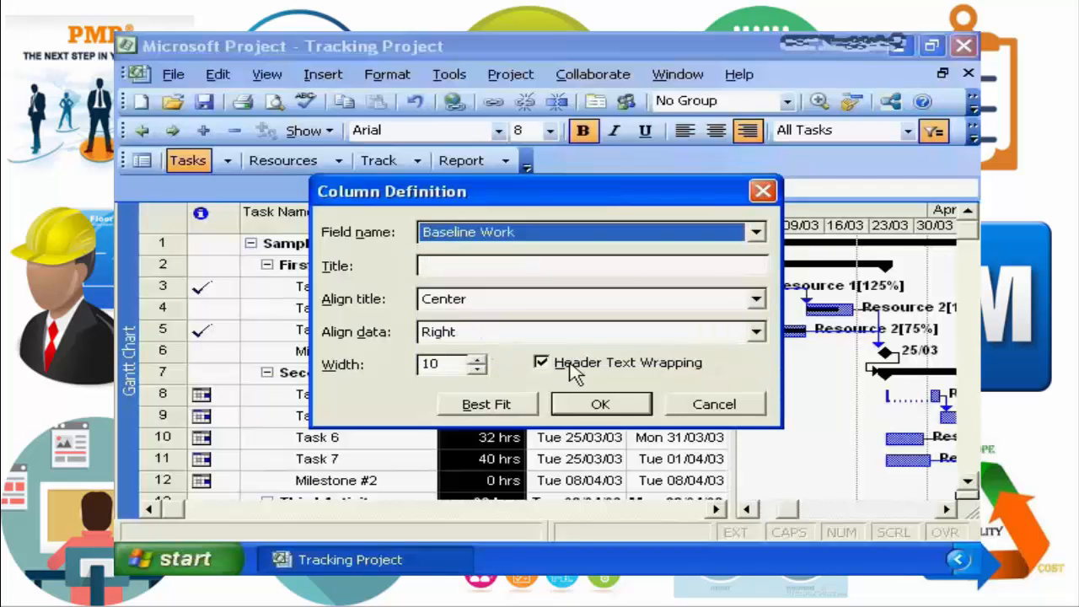
click(601, 405)
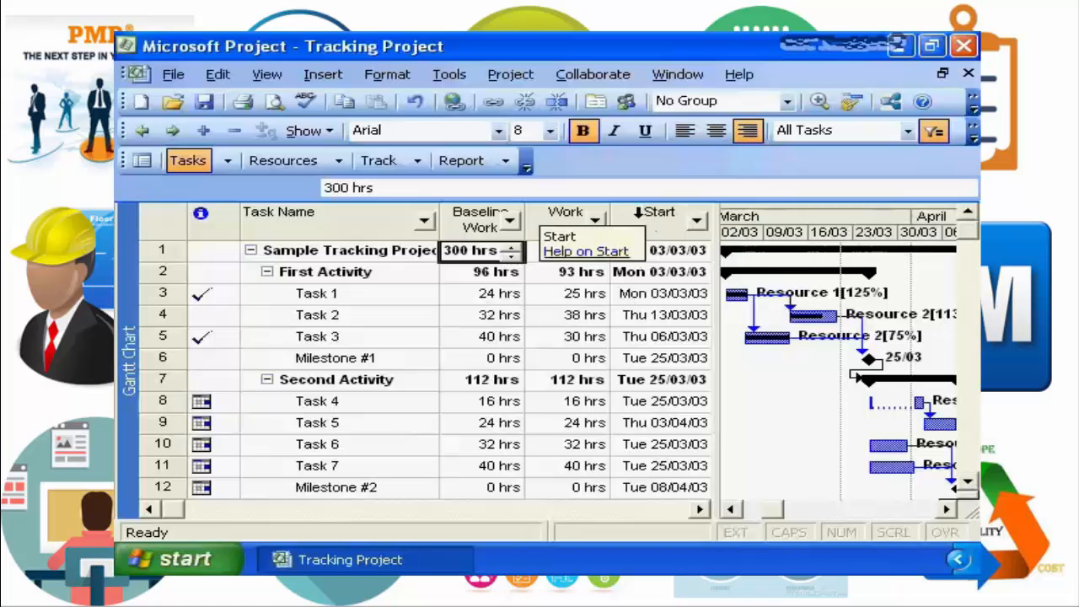
Step: Insert an Actual Work column before the Start column
right_click(638, 213)
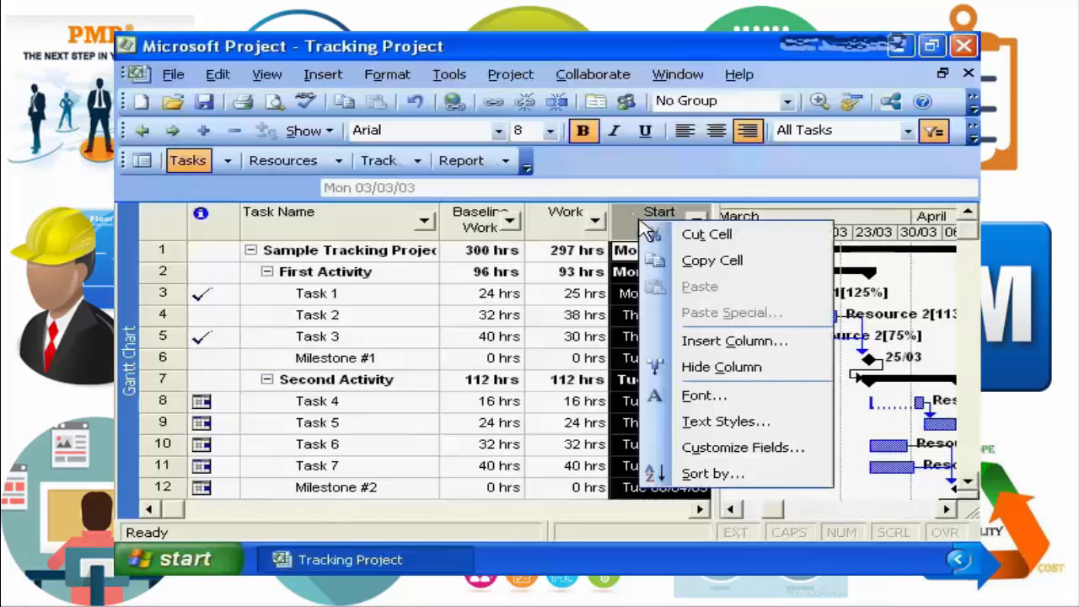
click(690, 341)
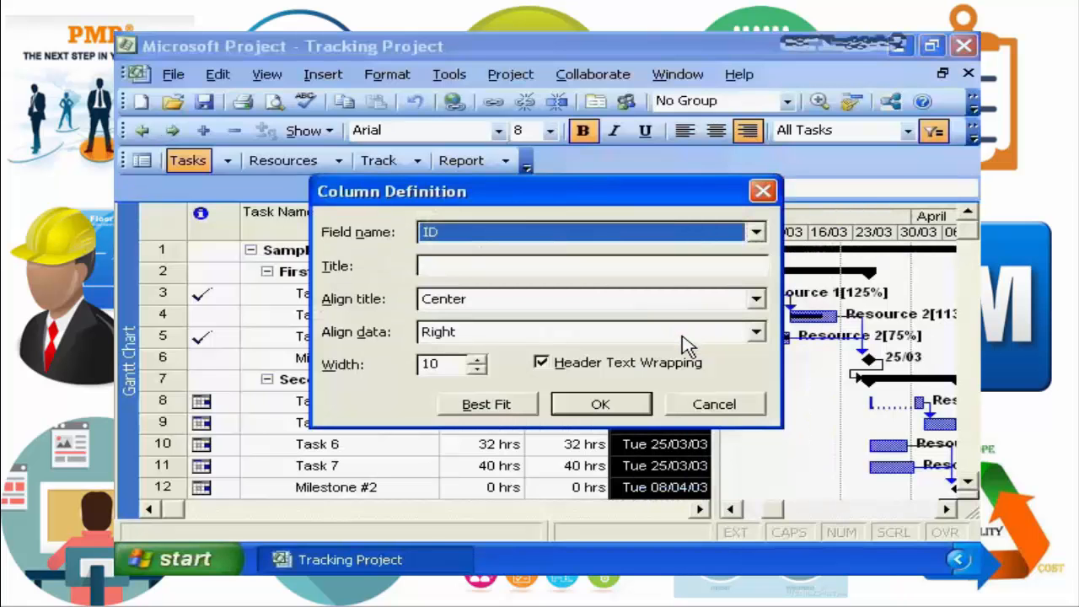
text(al Cost)
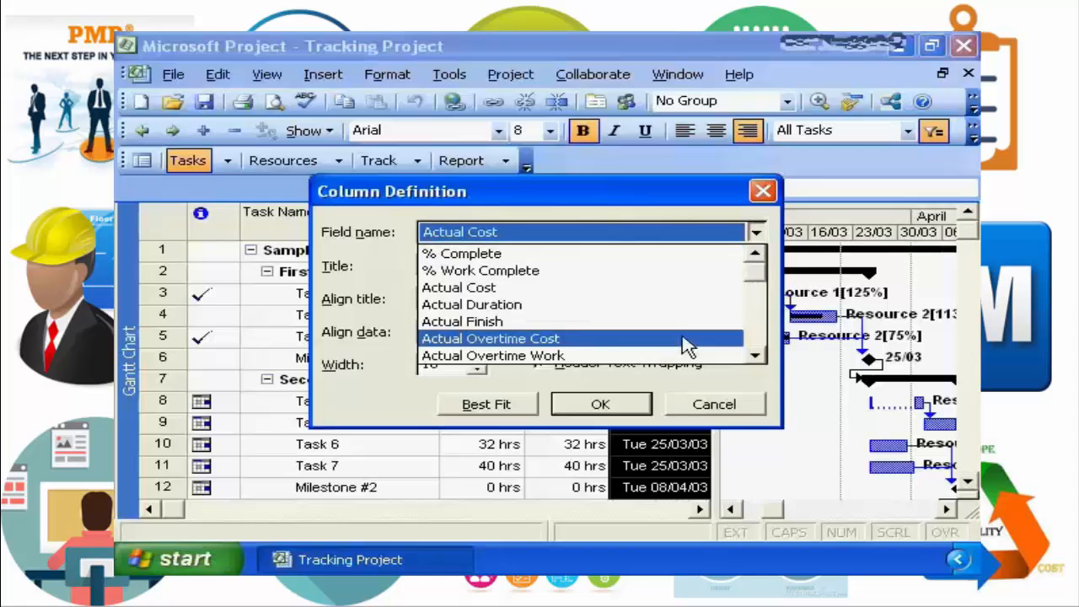
click(754, 356)
click(753, 356)
click(754, 356)
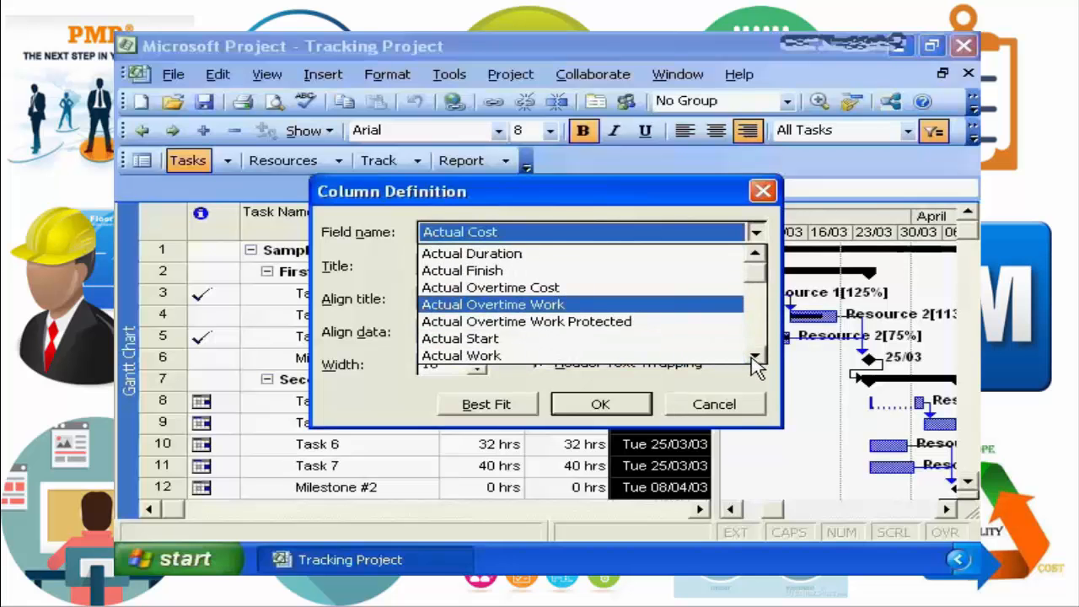
click(754, 356)
click(482, 341)
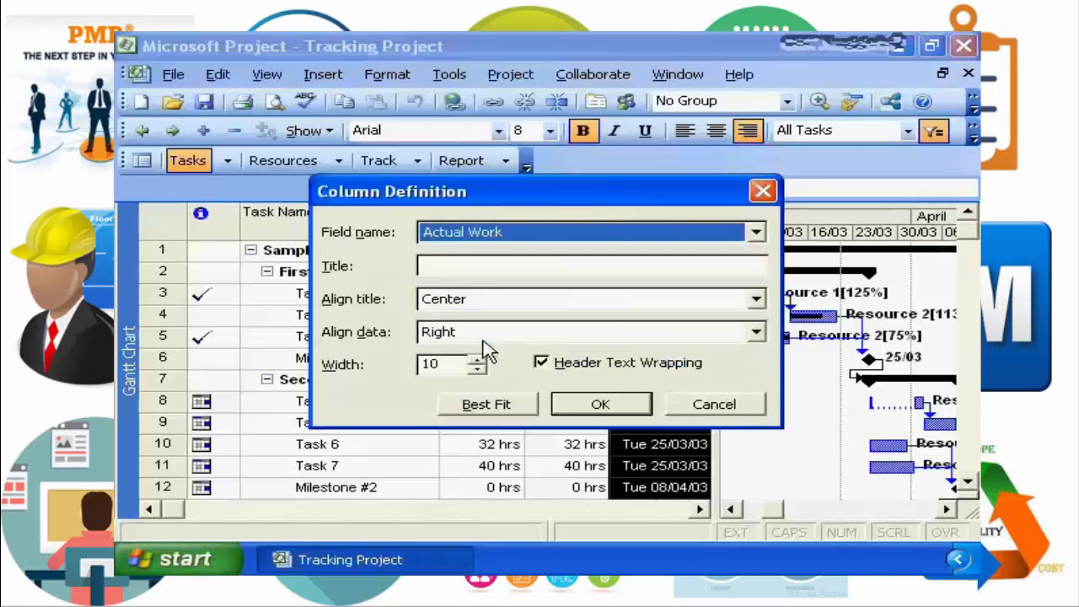
click(600, 404)
Step: Insert a Remaining Work column before the Start column and resize the table area to end just after it
drag(696, 352, 791, 354)
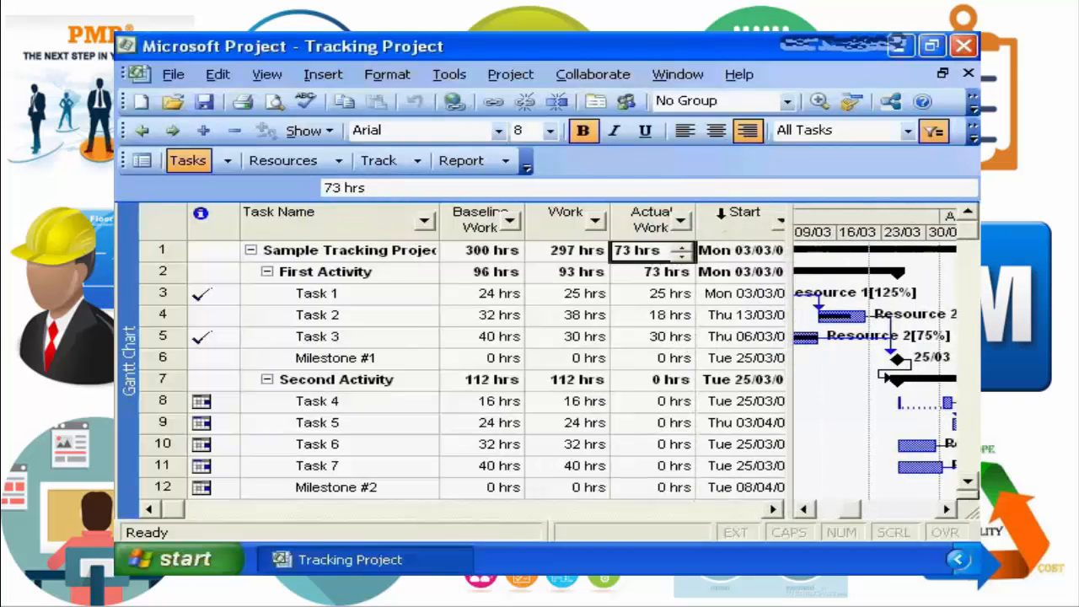
right_click(722, 221)
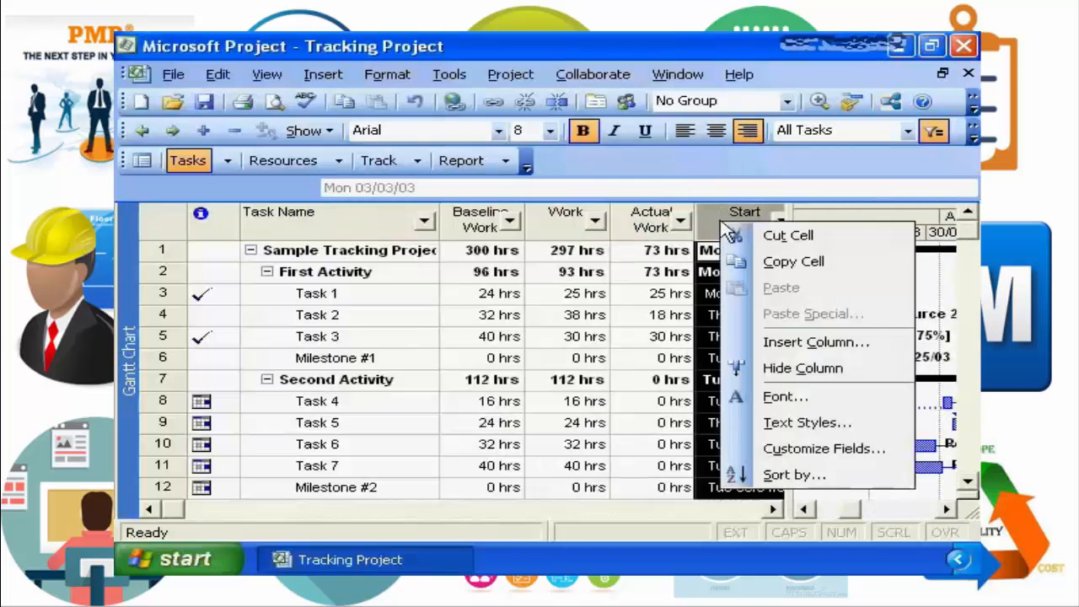
click(788, 343)
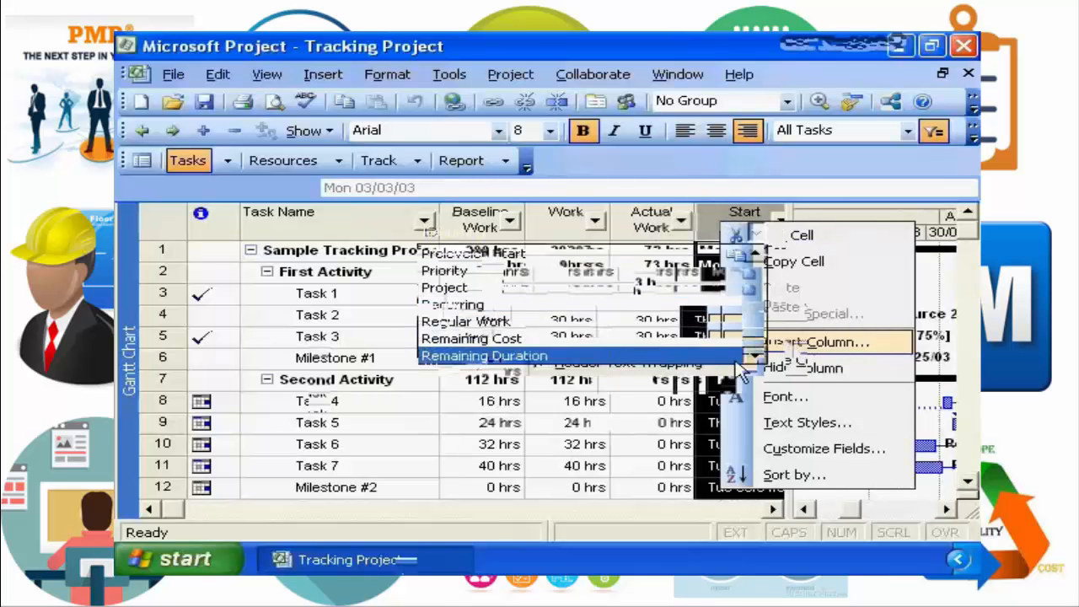
click(759, 355)
click(758, 355)
click(759, 355)
click(759, 354)
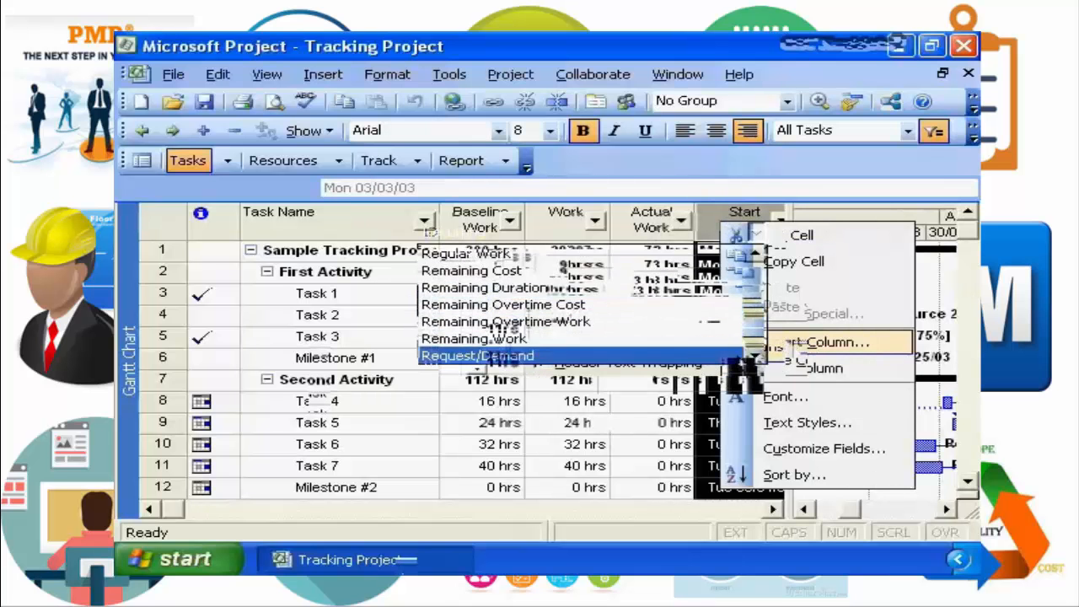
click(483, 338)
click(598, 402)
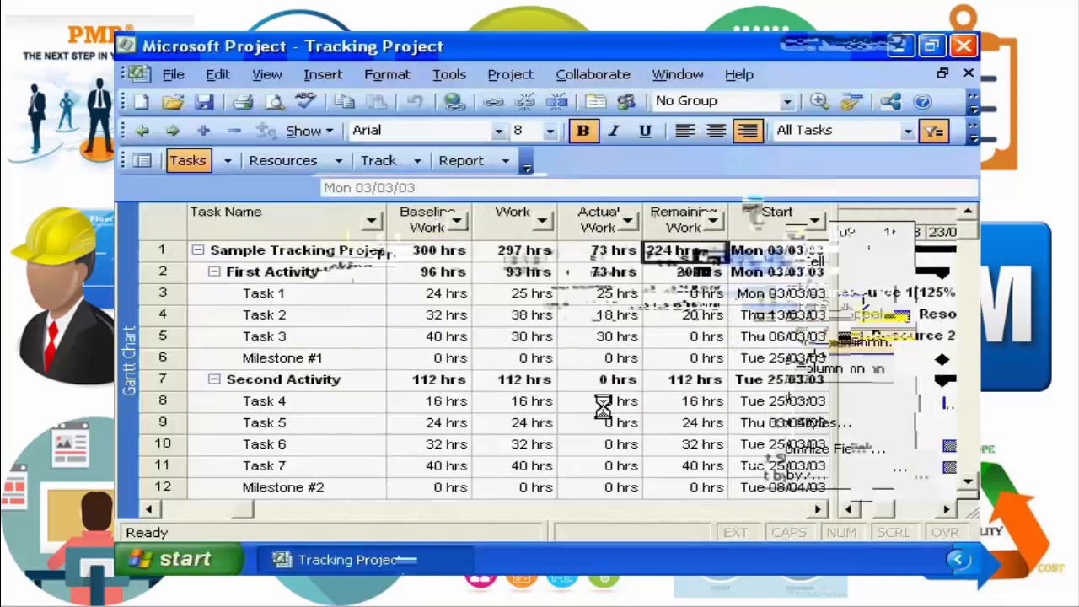
drag(837, 371, 742, 371)
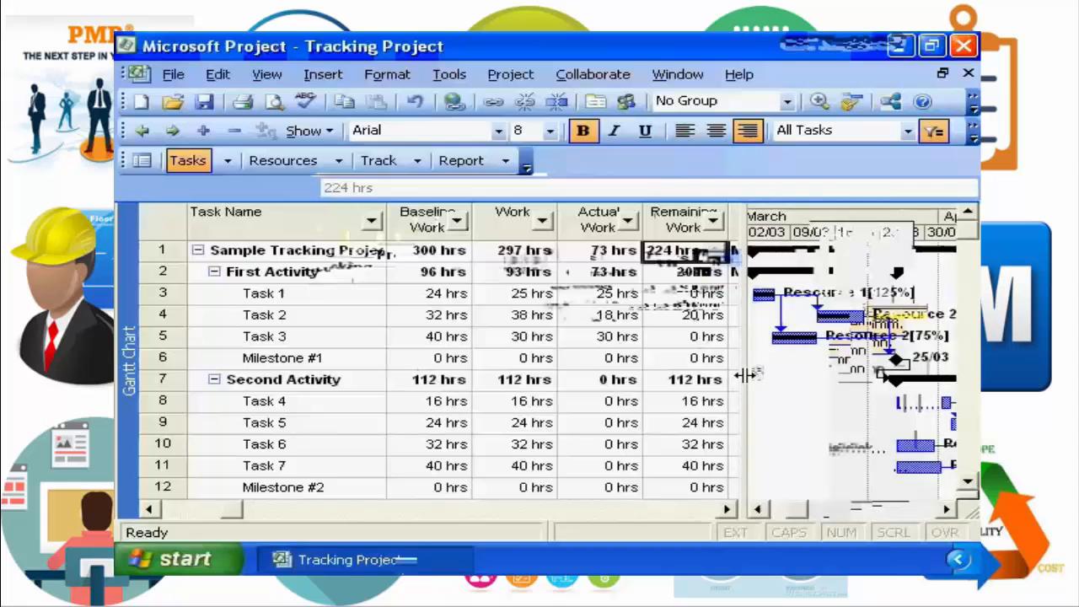
drag(742, 380, 731, 381)
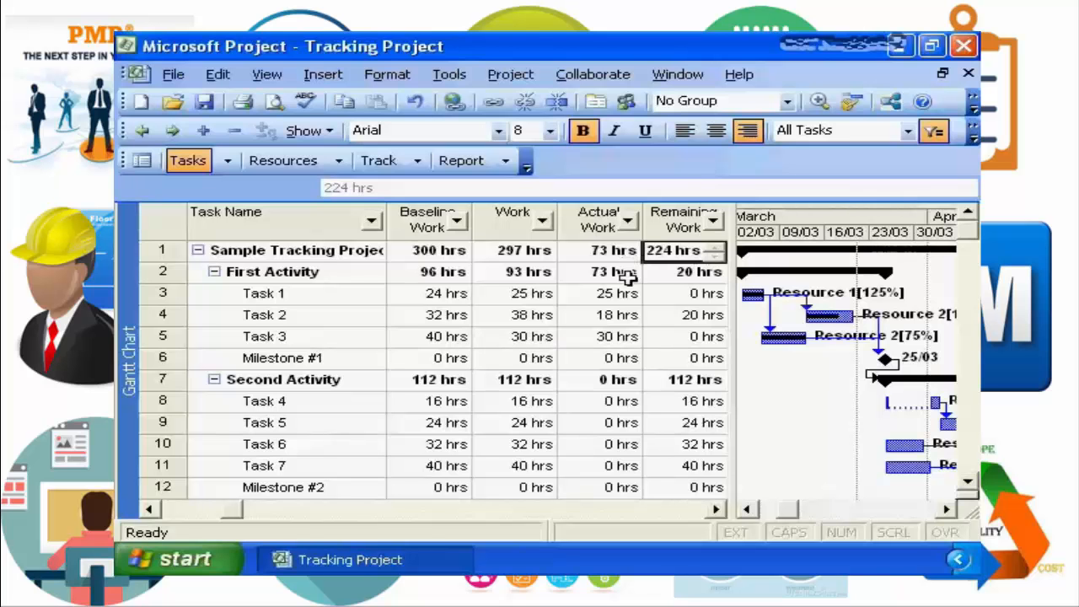
Step: Set Task 2's actual work to 42 hours
click(583, 314)
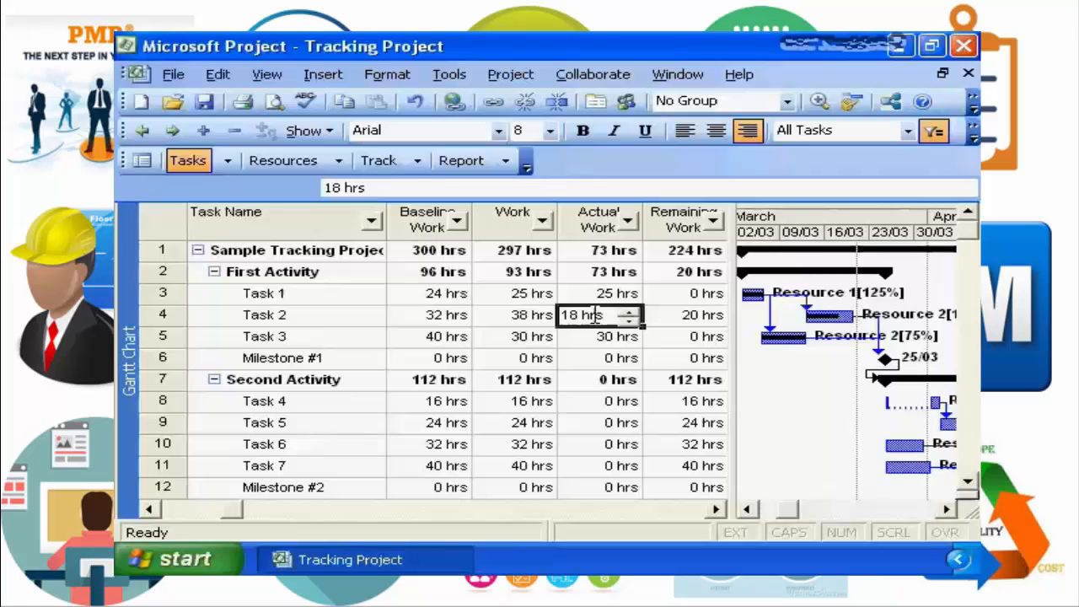
text(42)
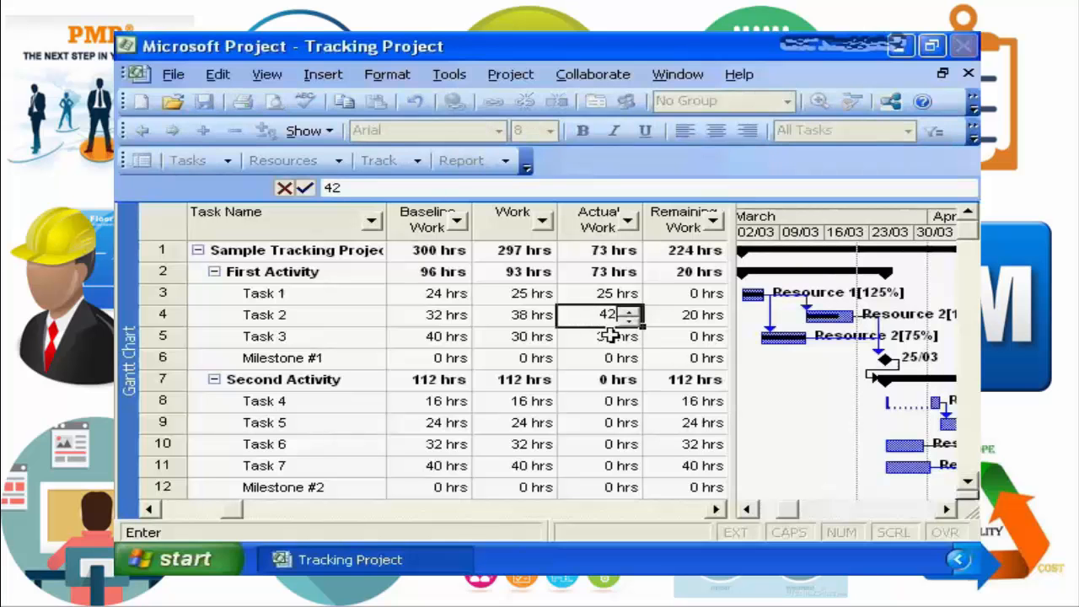
click(590, 338)
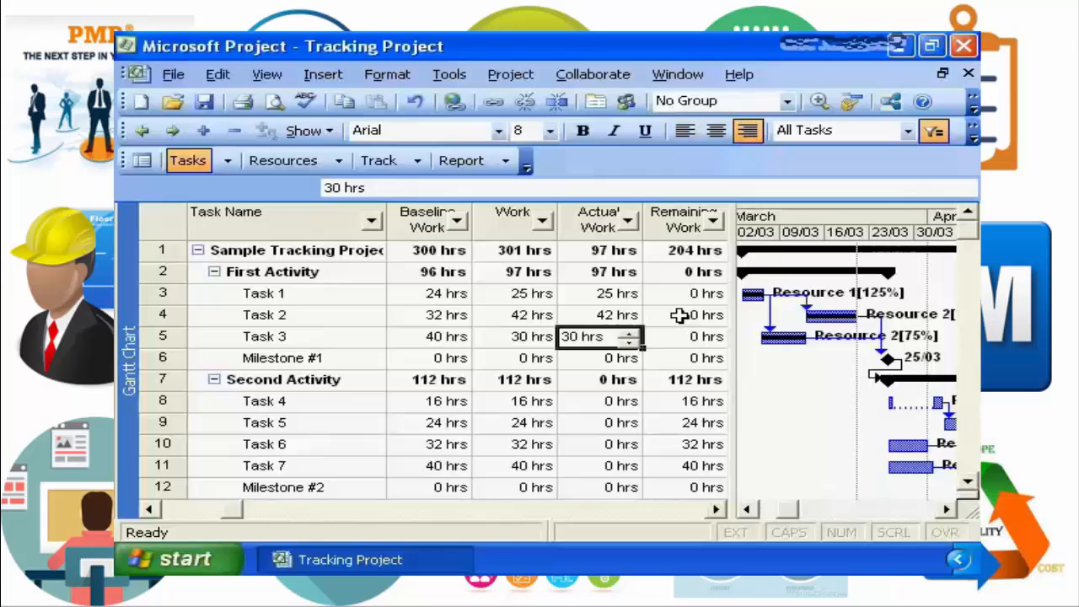
Step: Set Task 2's remaining work to 2 hours
click(679, 314)
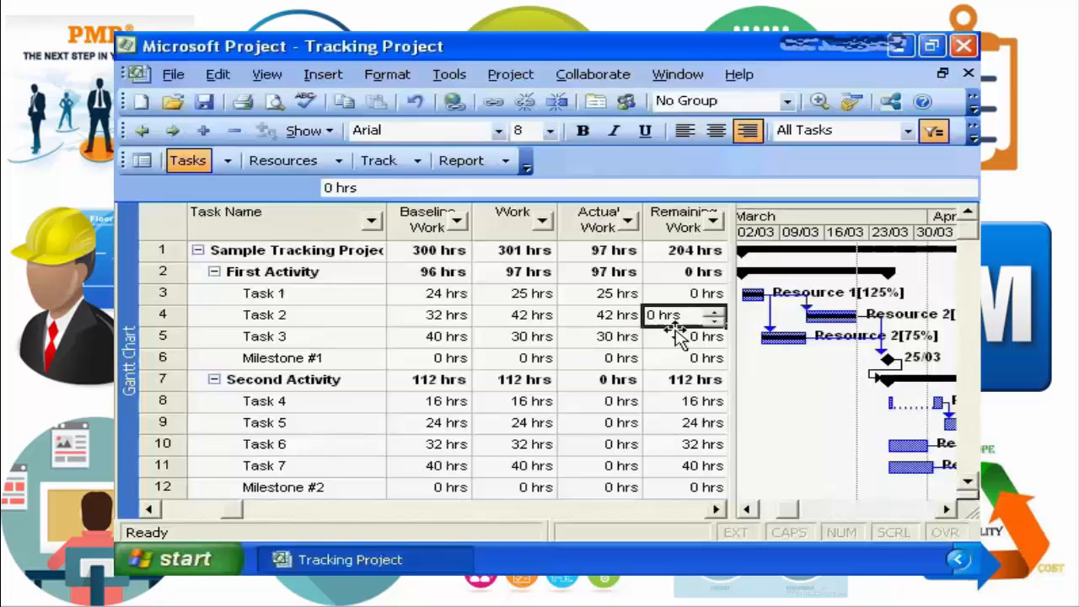
text(2)
click(666, 335)
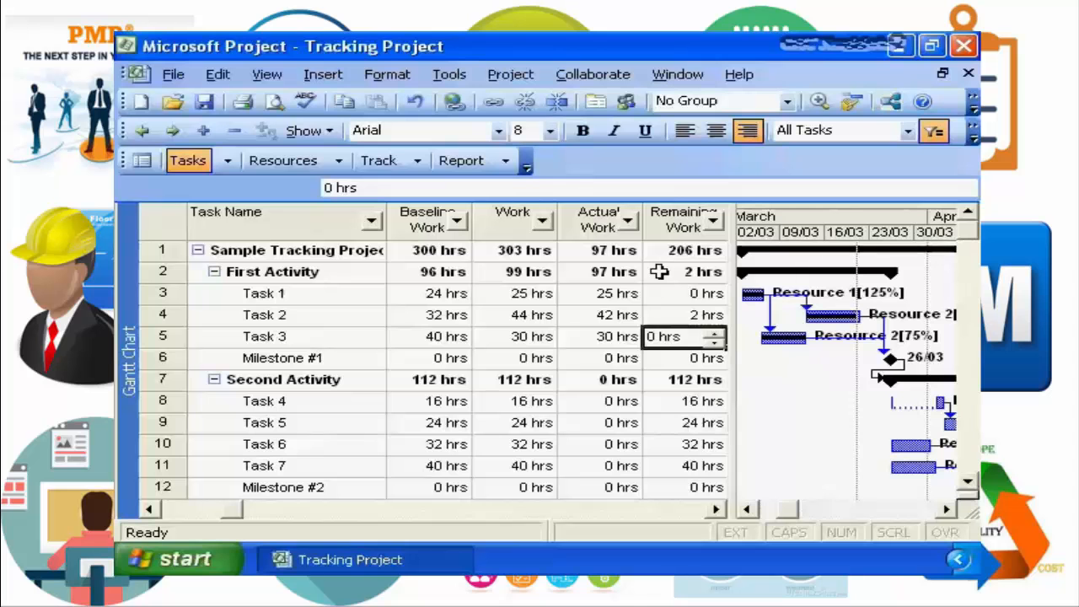
Step: Set Task 2's remaining work back to 0 hours
click(670, 315)
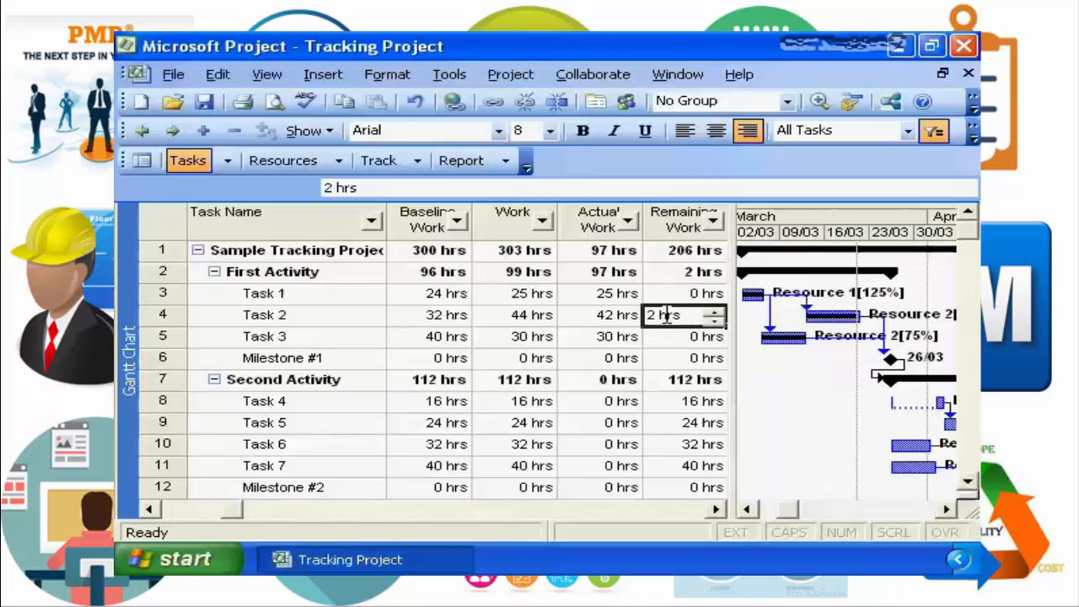
text(0)
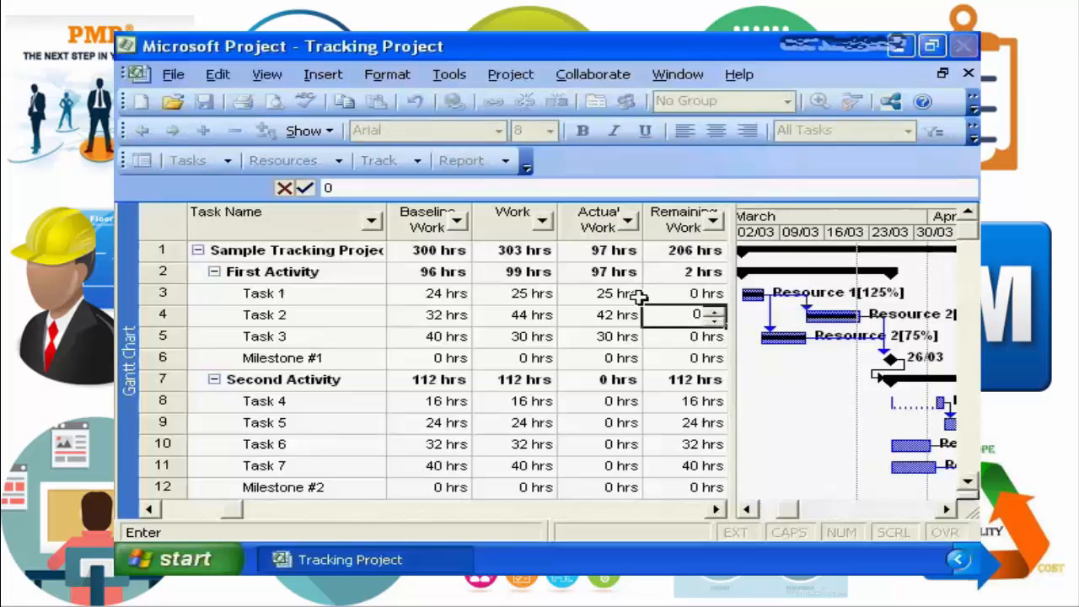
click(654, 286)
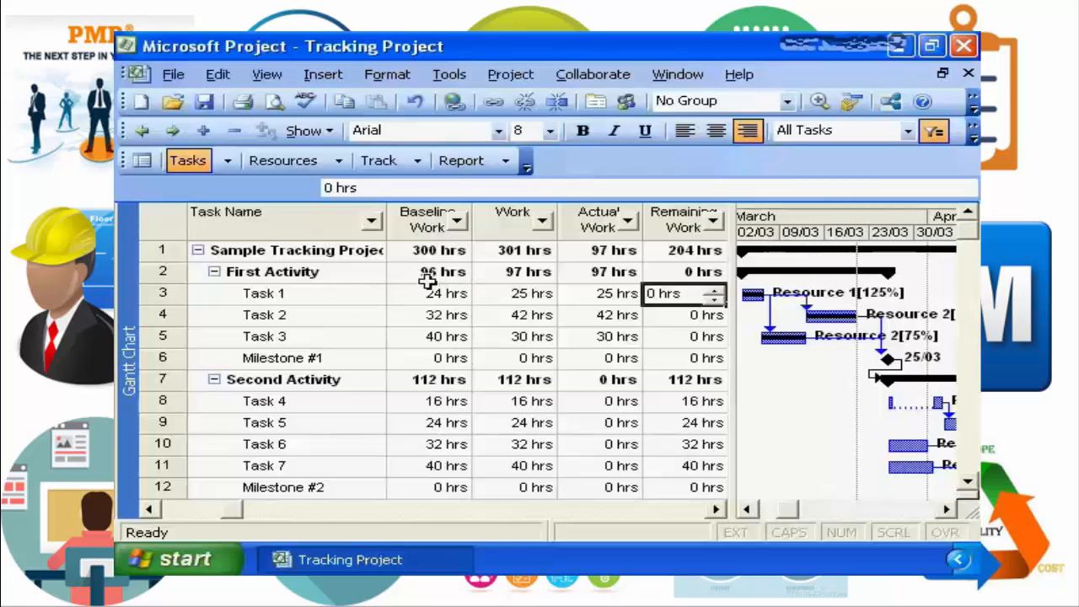
click(706, 292)
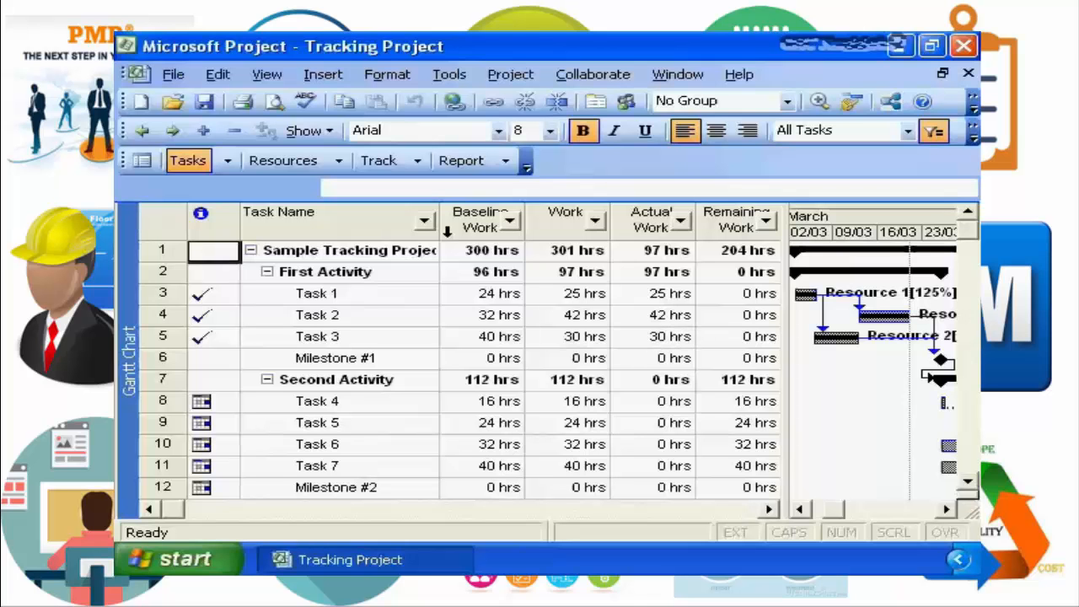
Step: Switch to the Resource Usage view, expand Resource 3 and review the tasks assigned to each resource
click(266, 78)
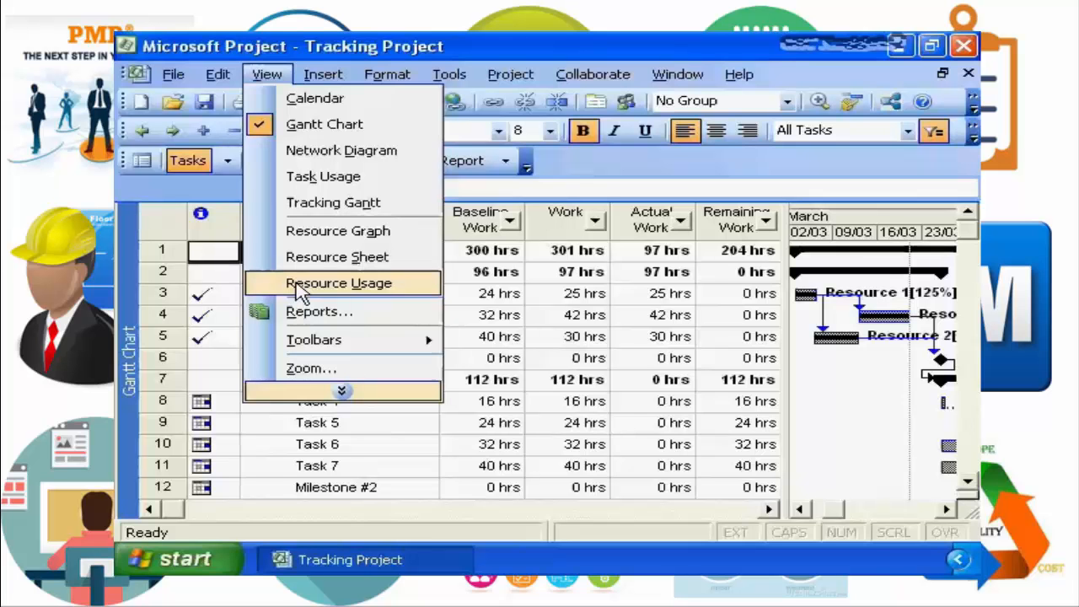
click(301, 287)
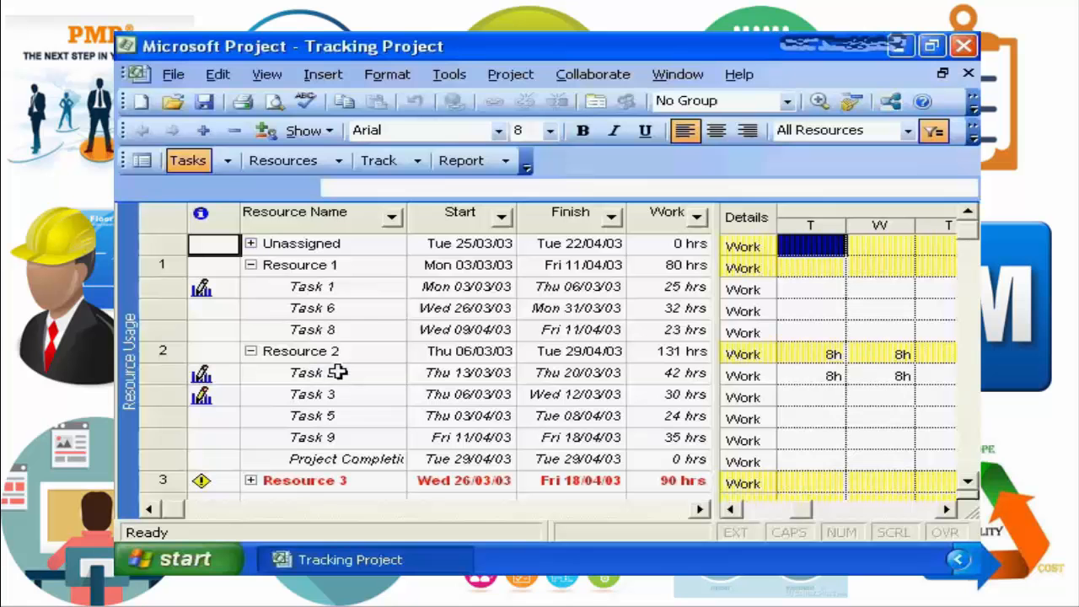
click(252, 481)
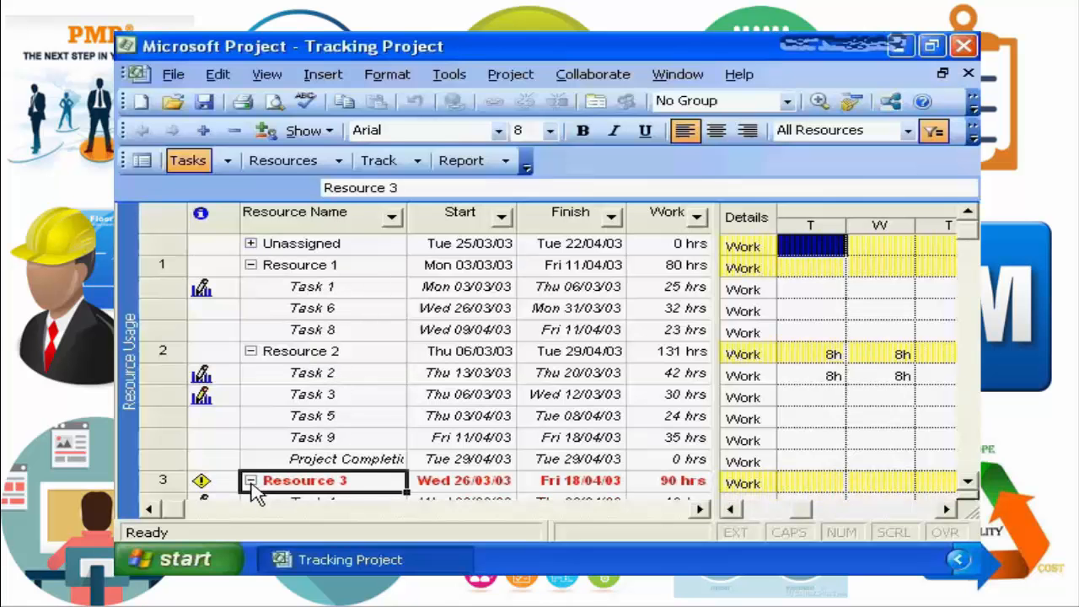
scroll(329, 467, down, 1)
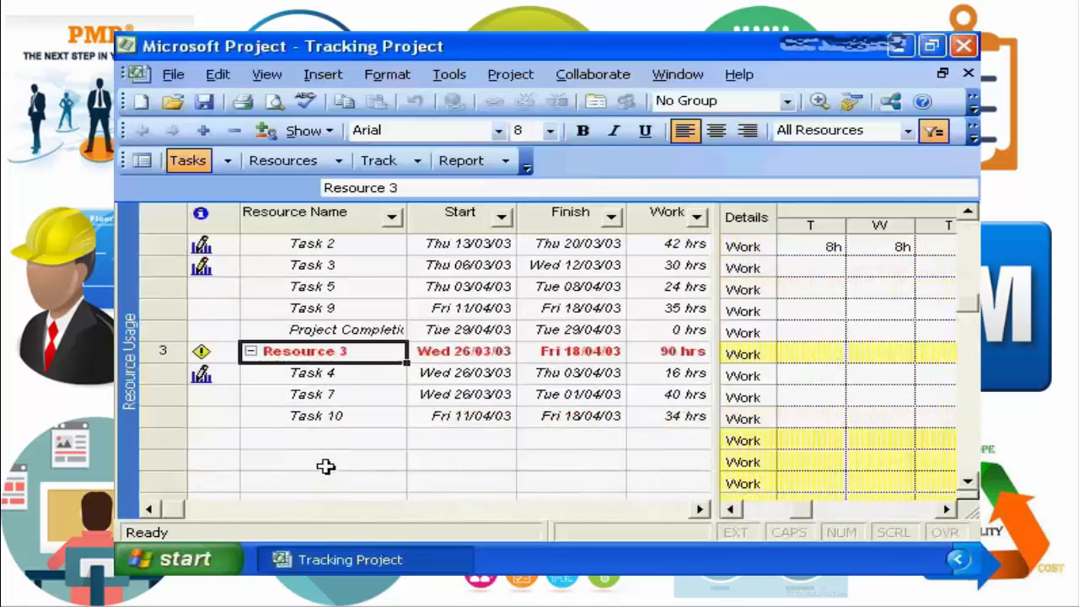
scroll(319, 460, up, 2)
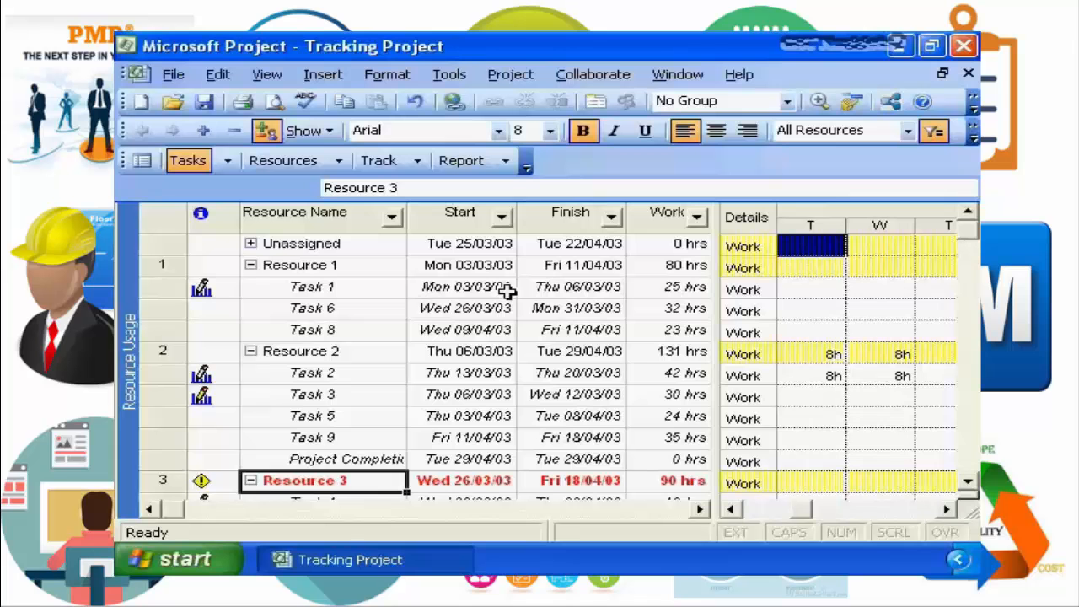
Step: Hide the Start and Finish columns in the resource usage table
click(448, 216)
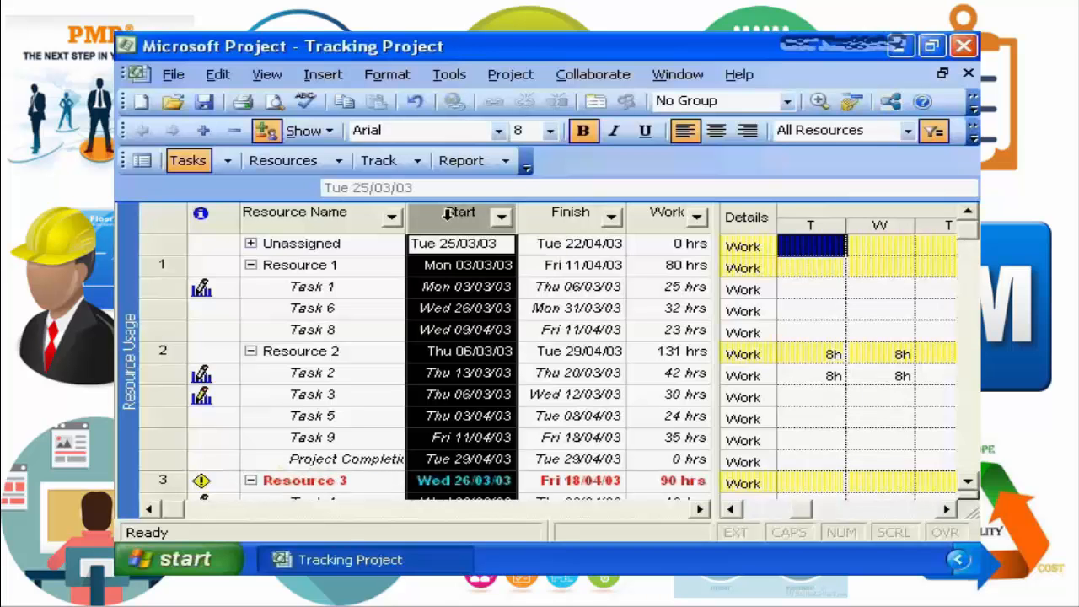
right_click(448, 216)
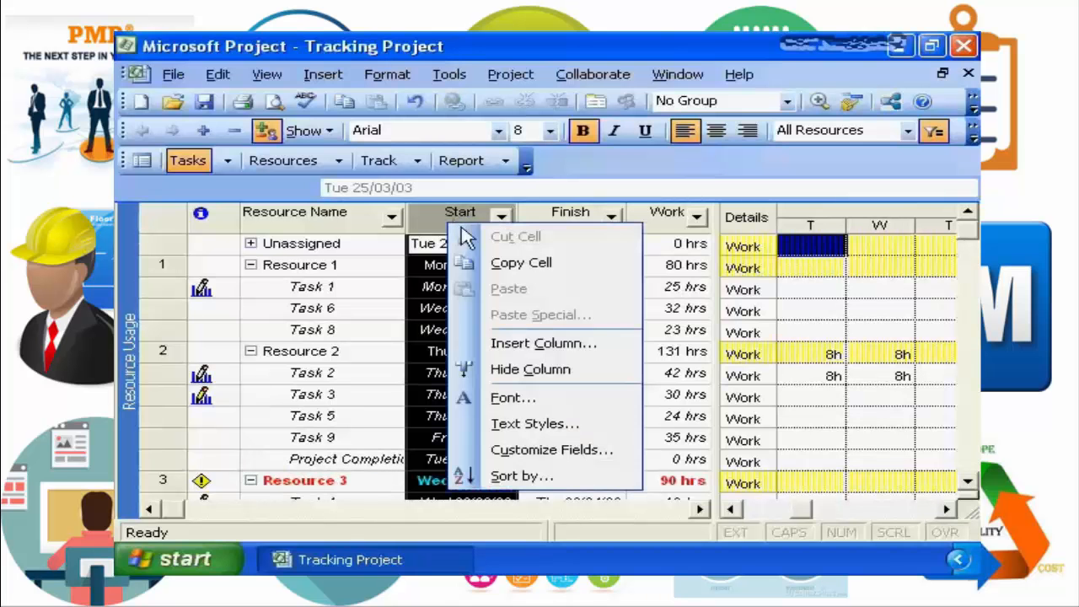
click(509, 369)
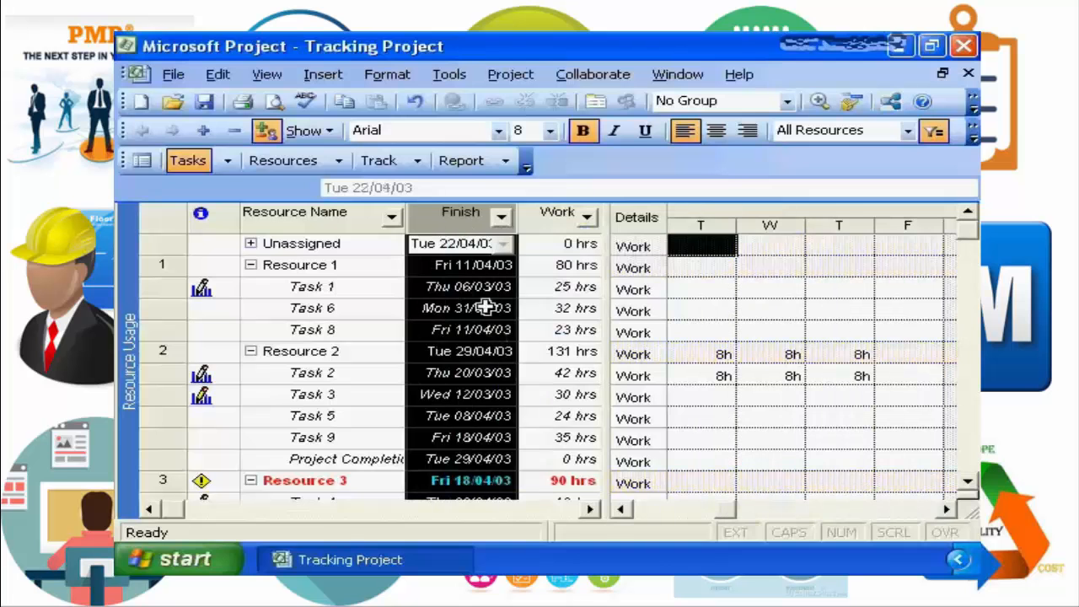
right_click(458, 222)
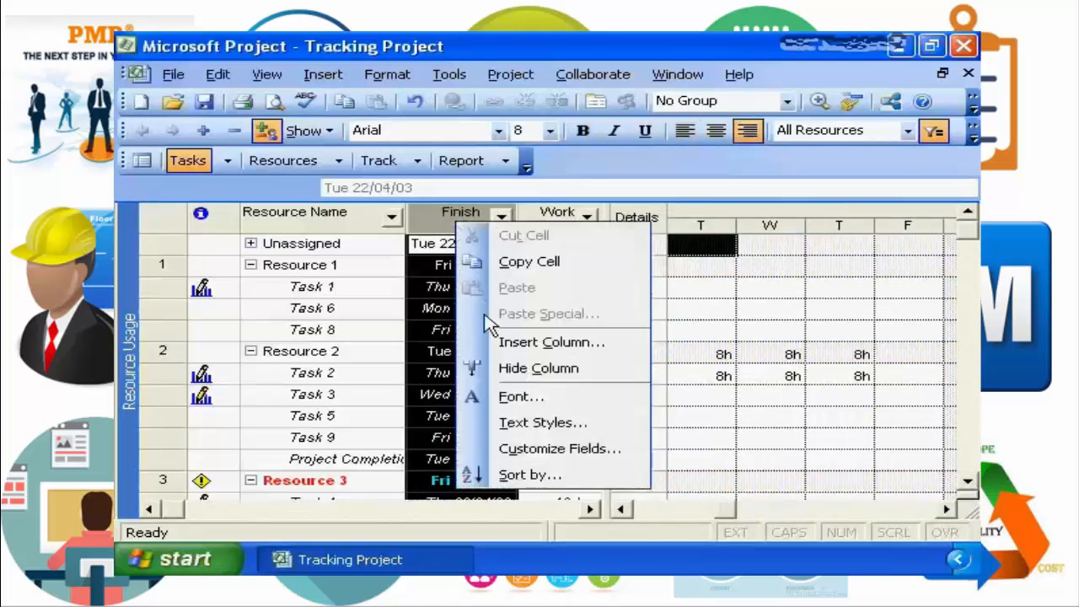
click(511, 368)
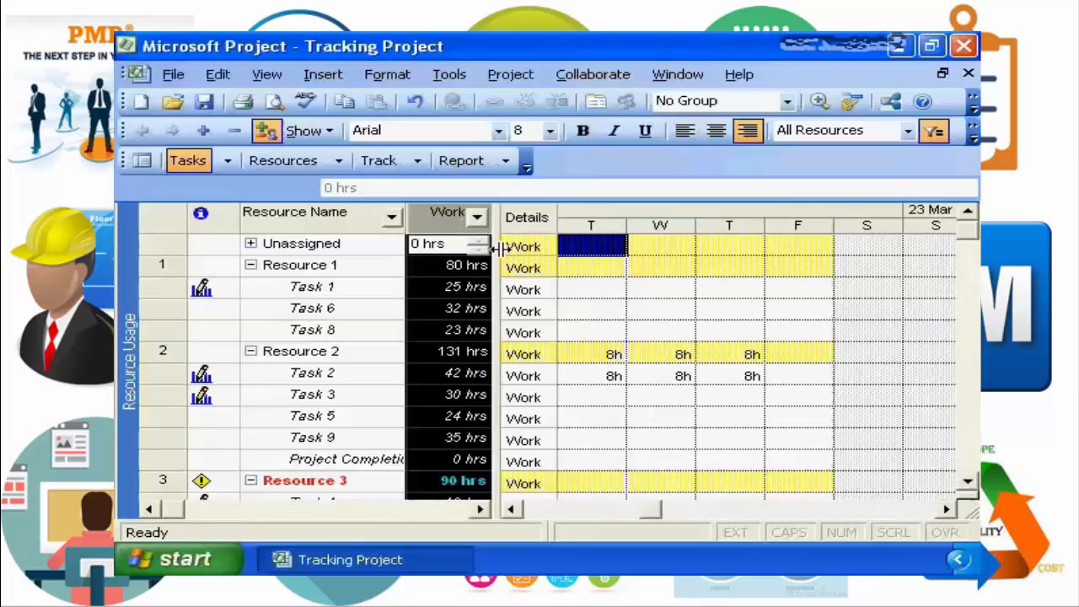
Step: Widen the table area and insert an Actual Work column before the Work column
drag(497, 245, 593, 260)
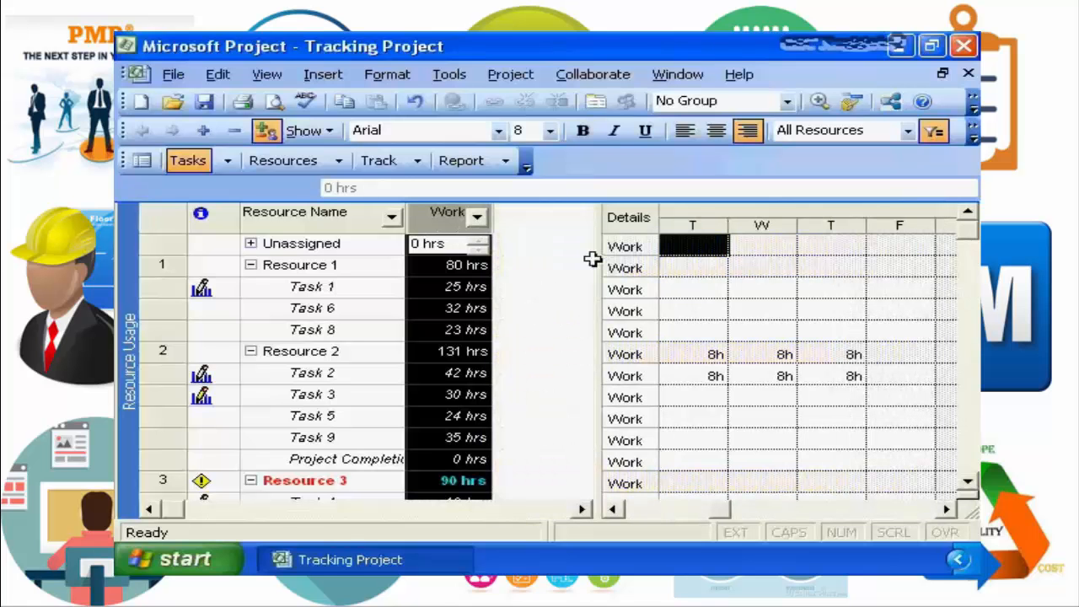
right_click(434, 216)
click(494, 335)
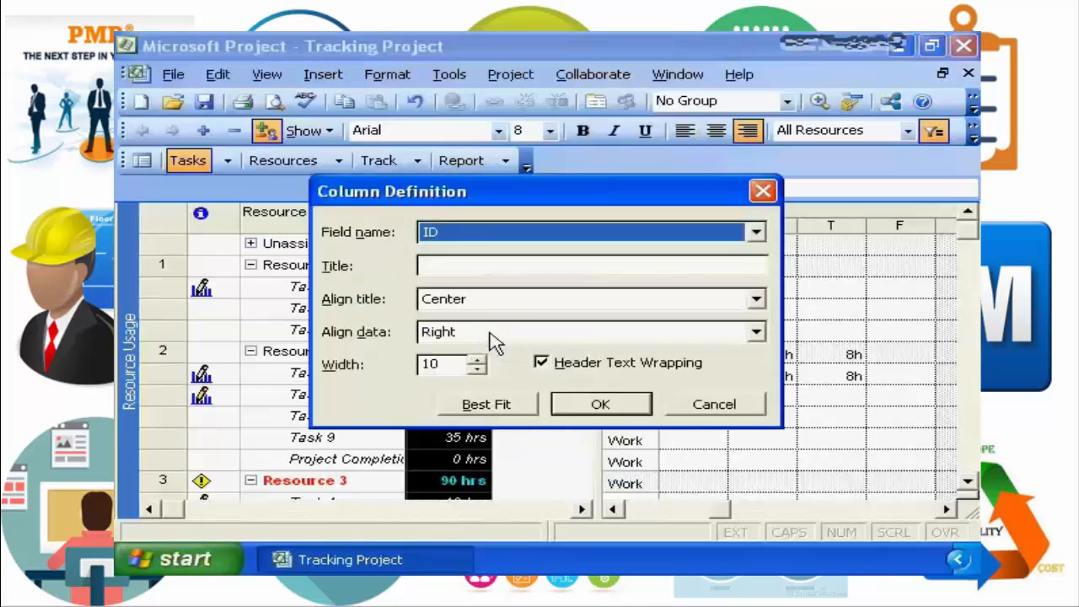
key(a)
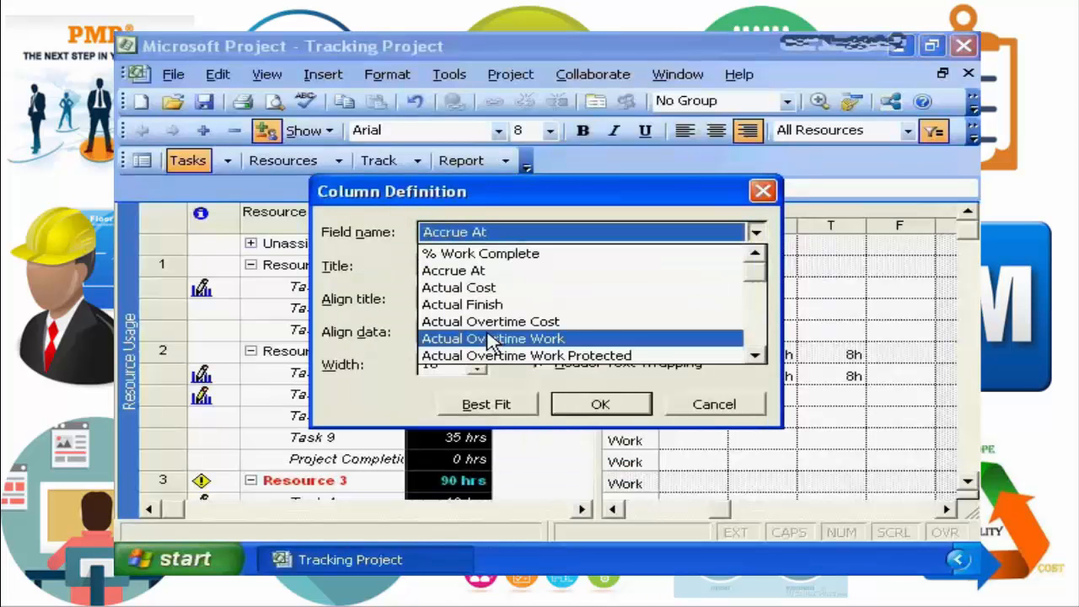
click(755, 354)
click(755, 354)
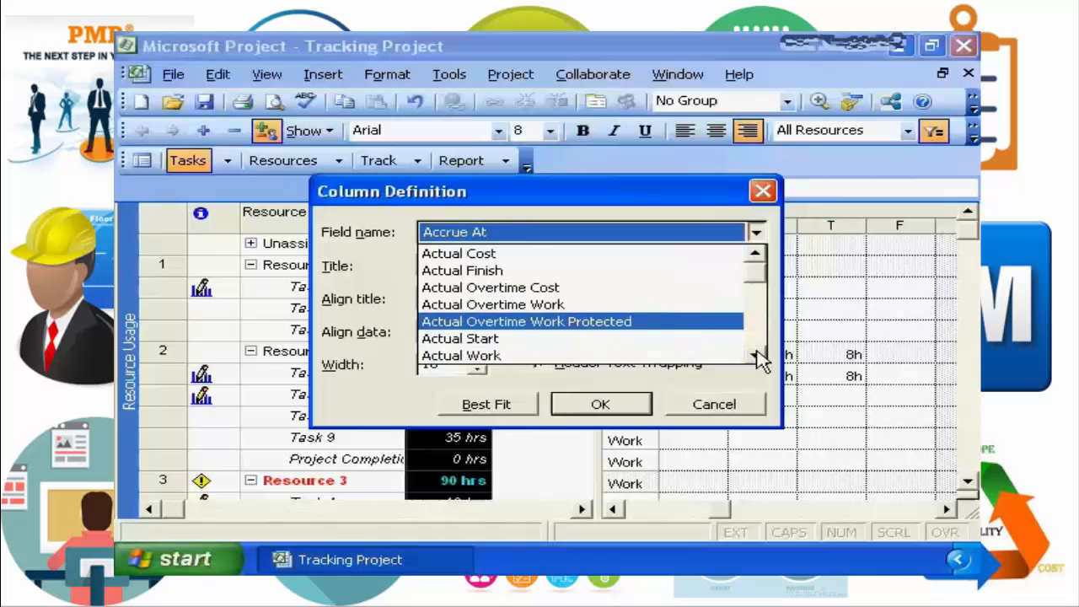
click(756, 354)
click(481, 342)
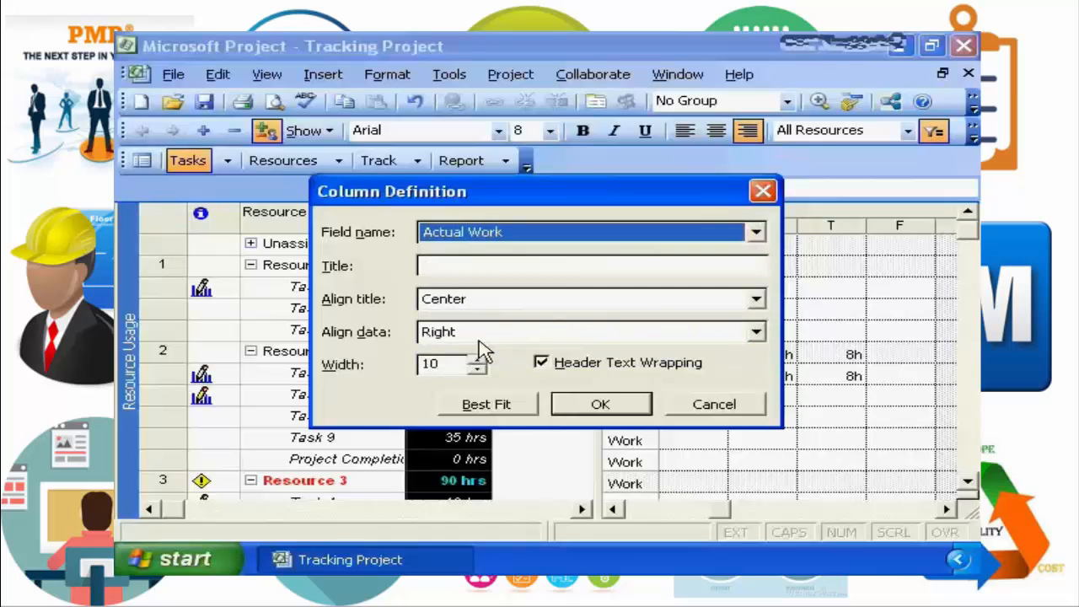
click(590, 404)
Step: Insert a Remaining Work column between the Actual Work and Work columns
right_click(525, 224)
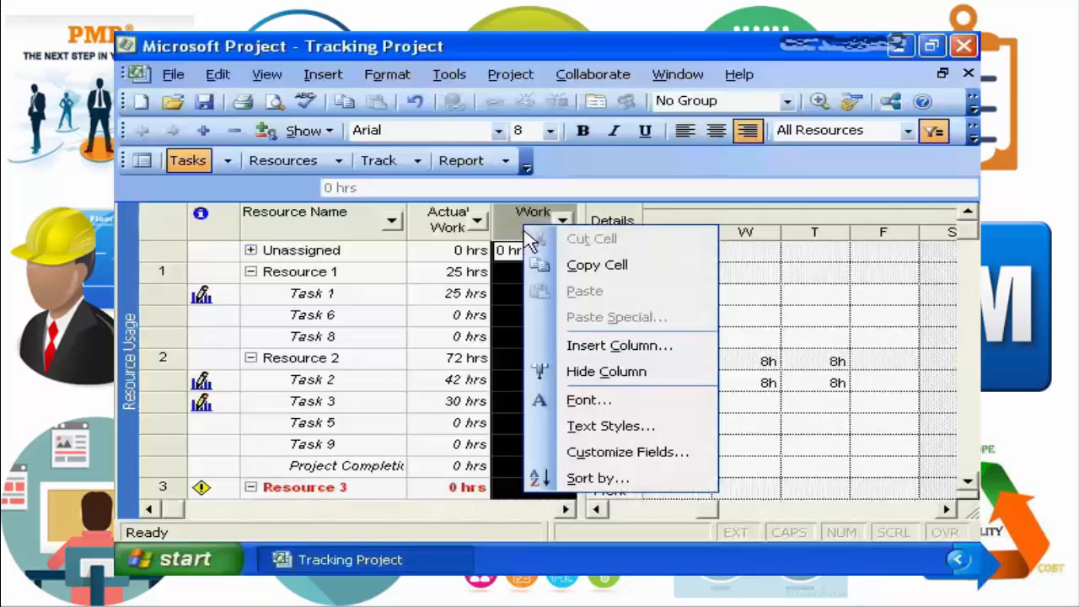
click(593, 346)
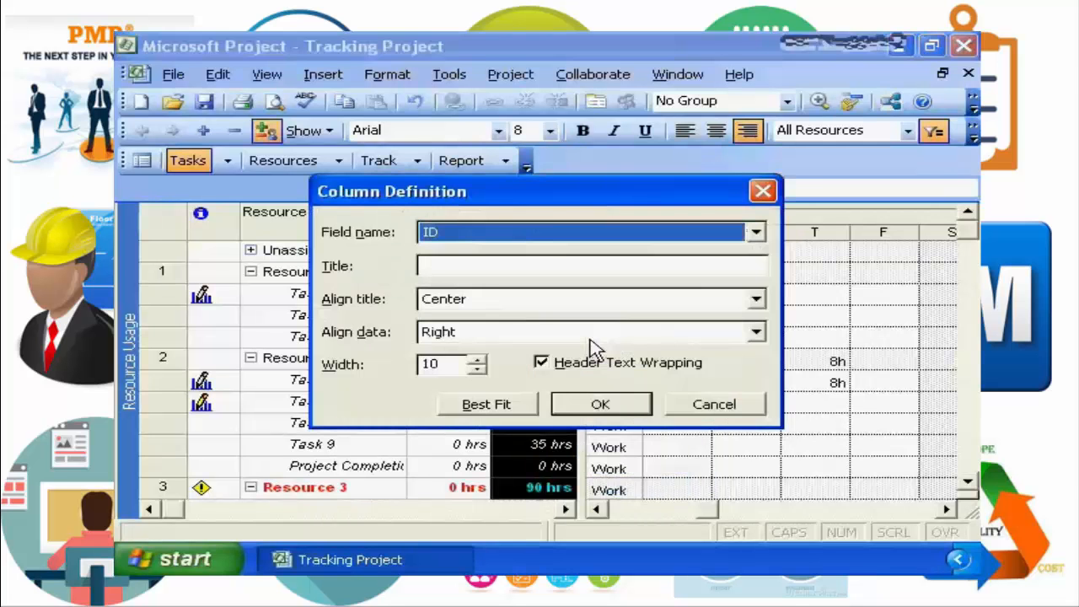
key(r)
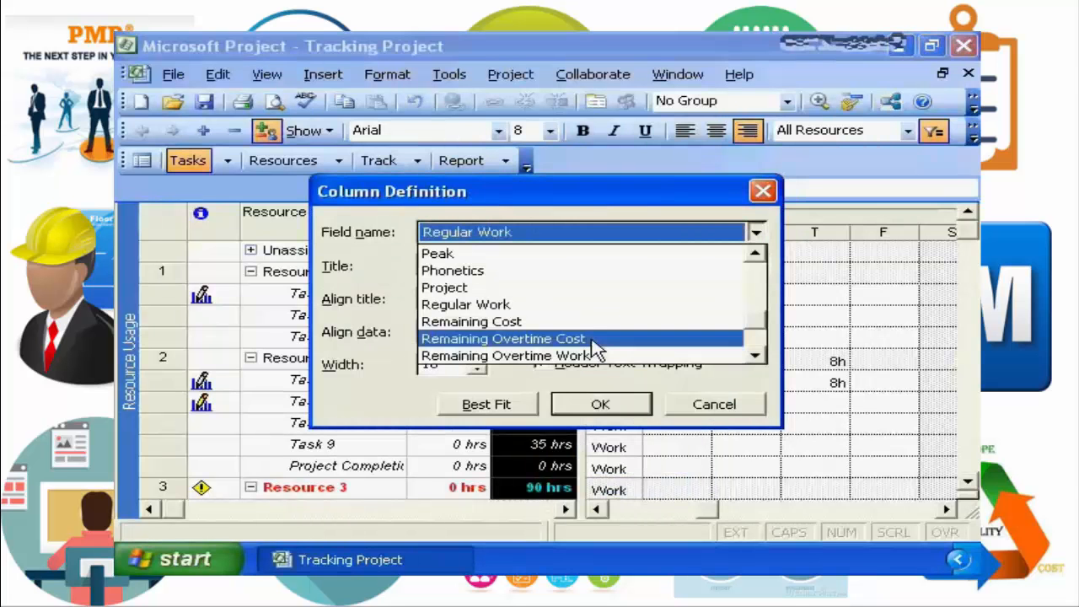
click(753, 358)
click(754, 357)
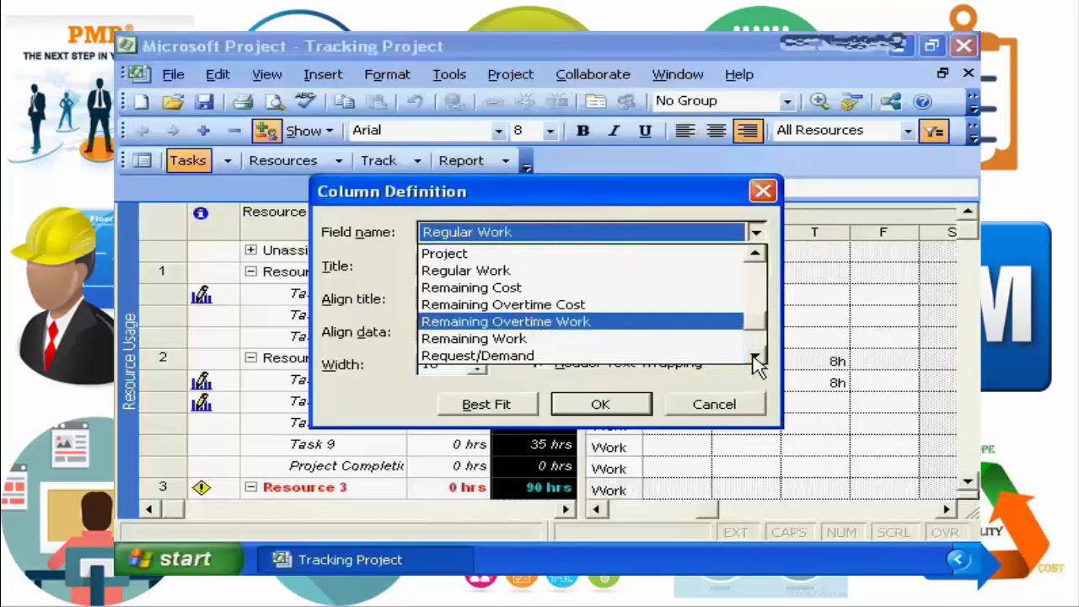
click(608, 328)
click(758, 235)
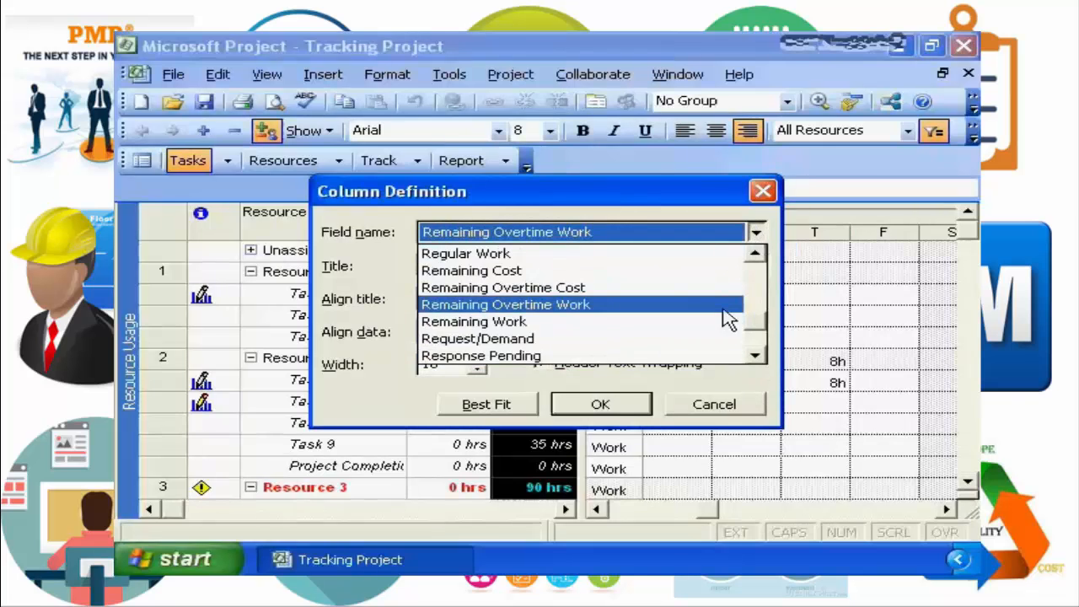
click(588, 321)
click(600, 404)
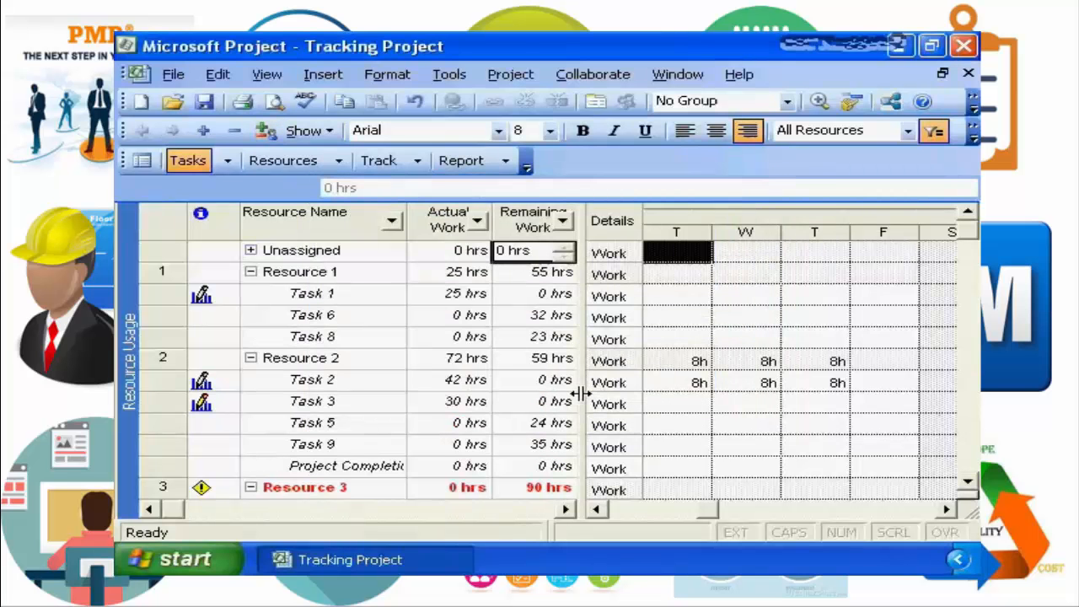
Step: Widen the table area to show the Work column and add Actual Work to the timephased details
drag(580, 393, 681, 402)
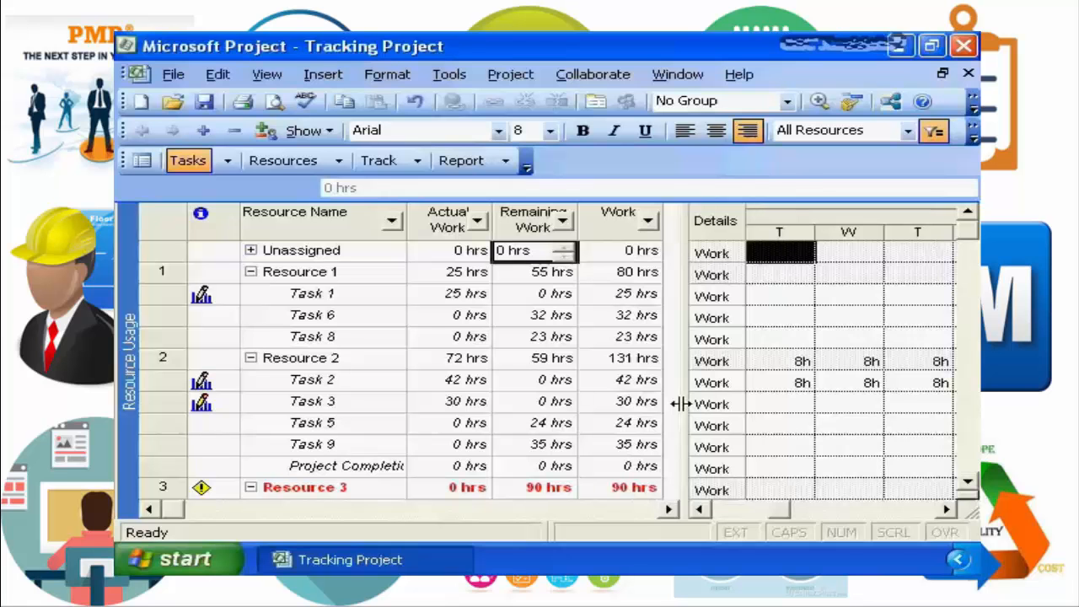
double_click(682, 403)
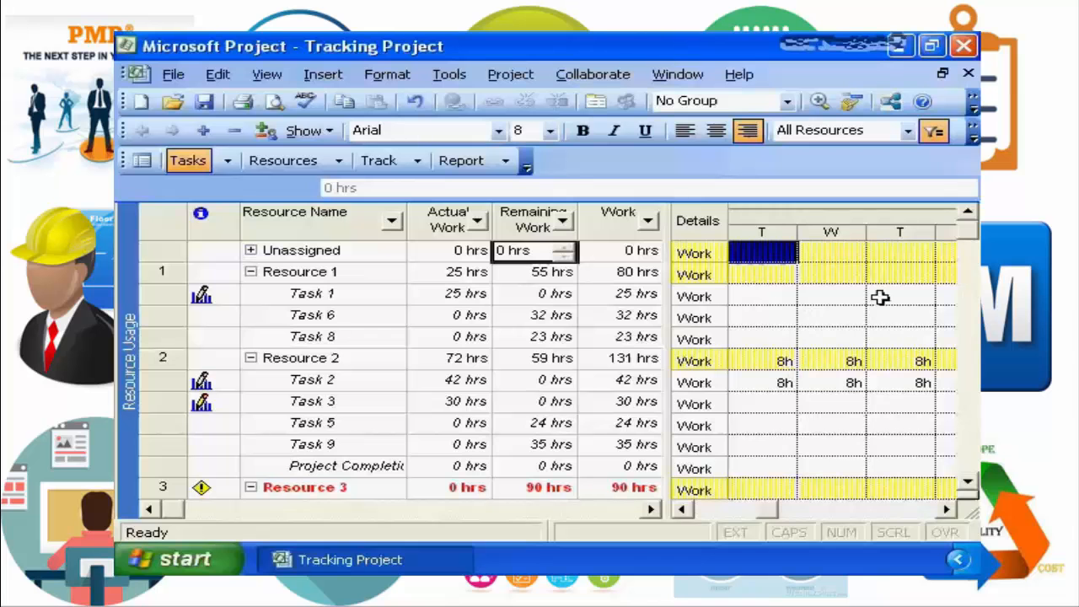
right_click(771, 296)
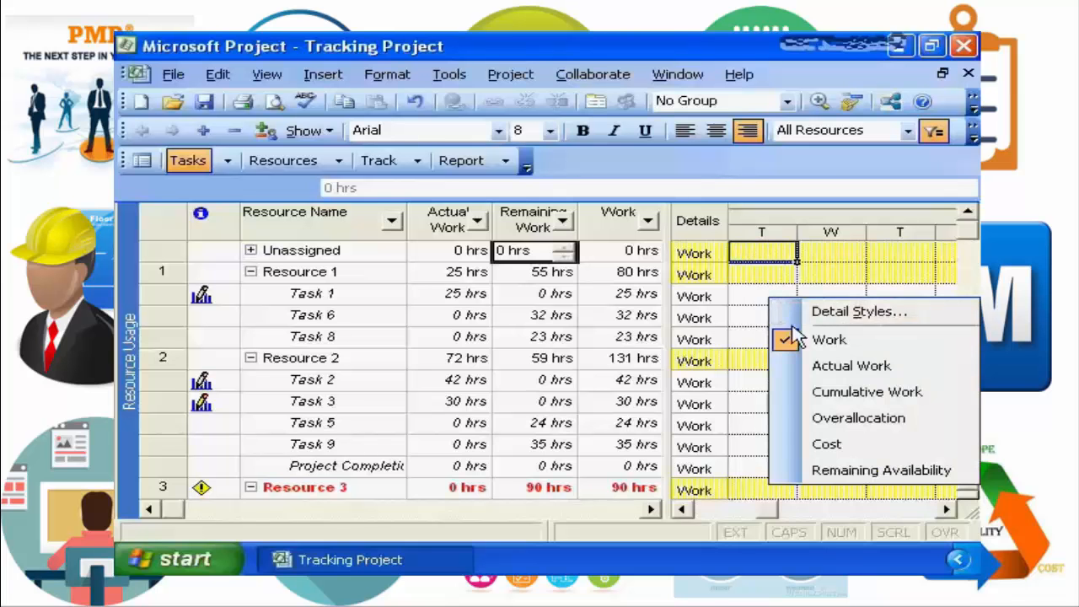
click(832, 371)
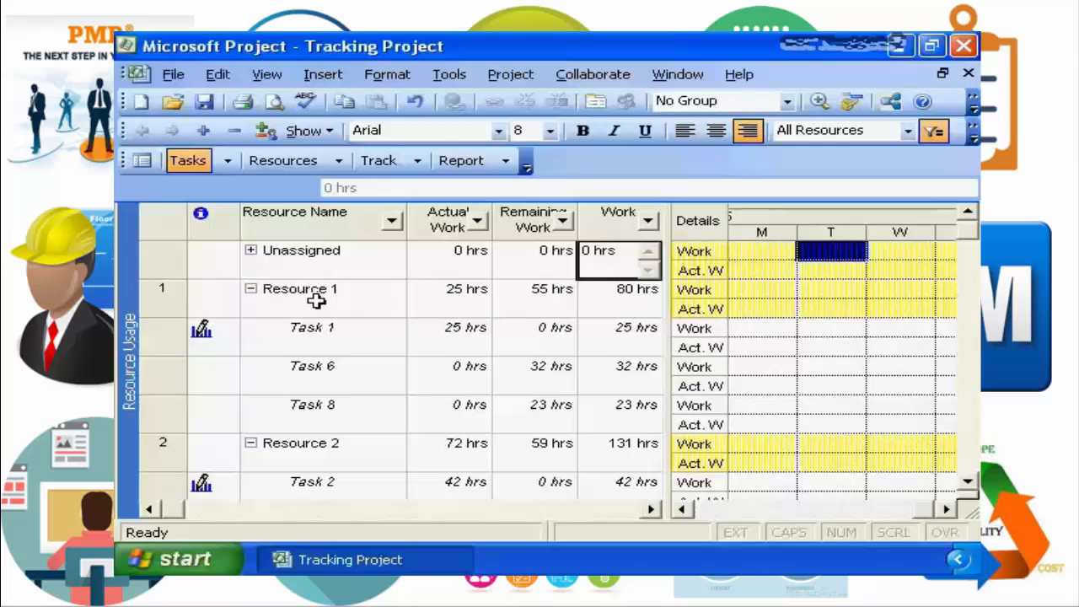
Step: Set Resource 1's actual work on Task 6 to 8 hours and its remaining work to 50 hours
click(311, 378)
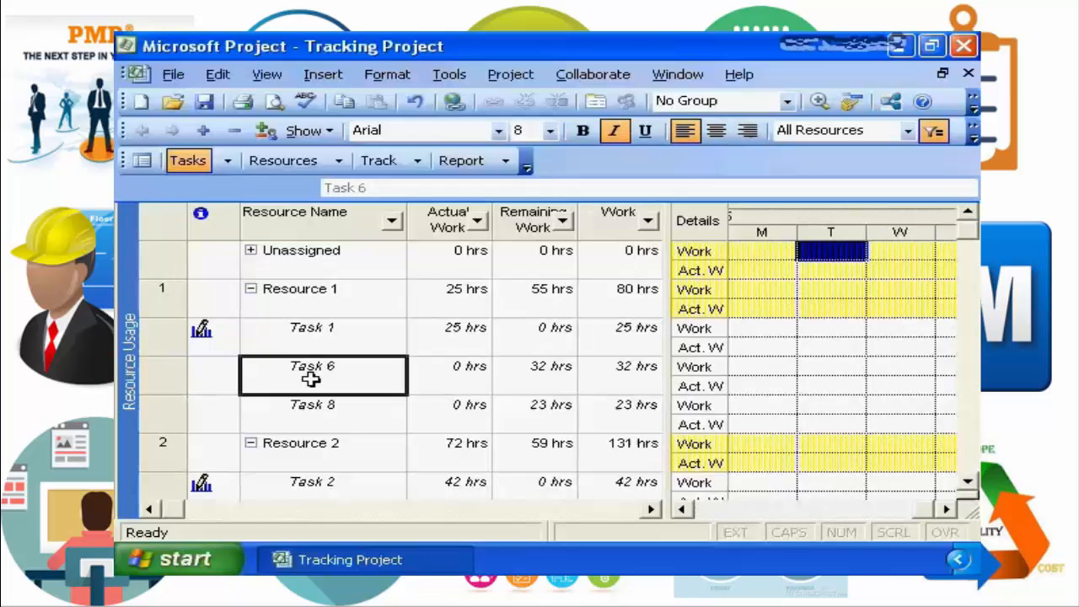
click(441, 371)
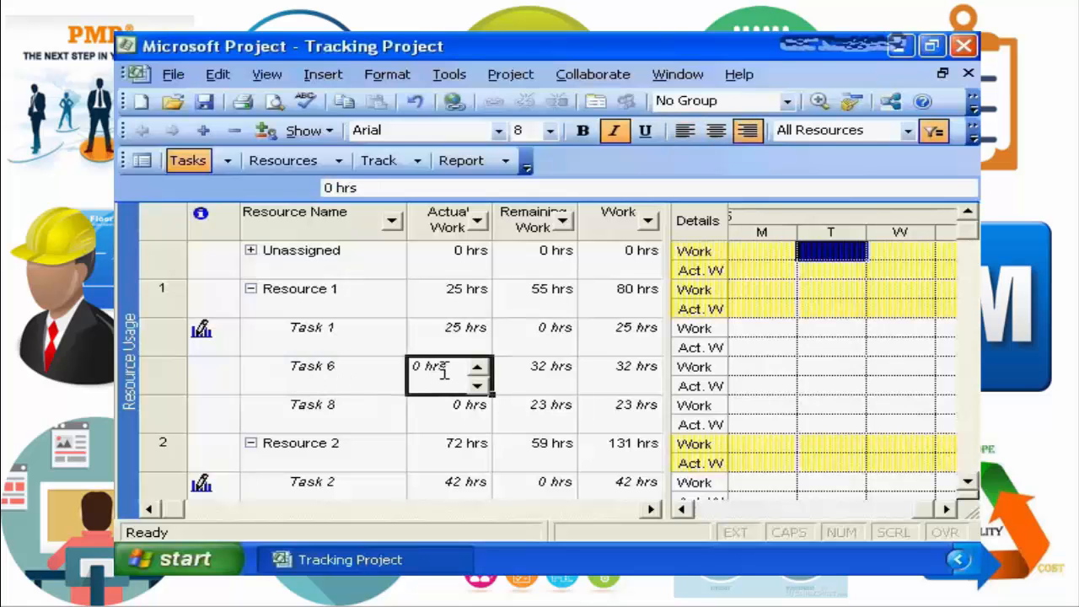
text(8)
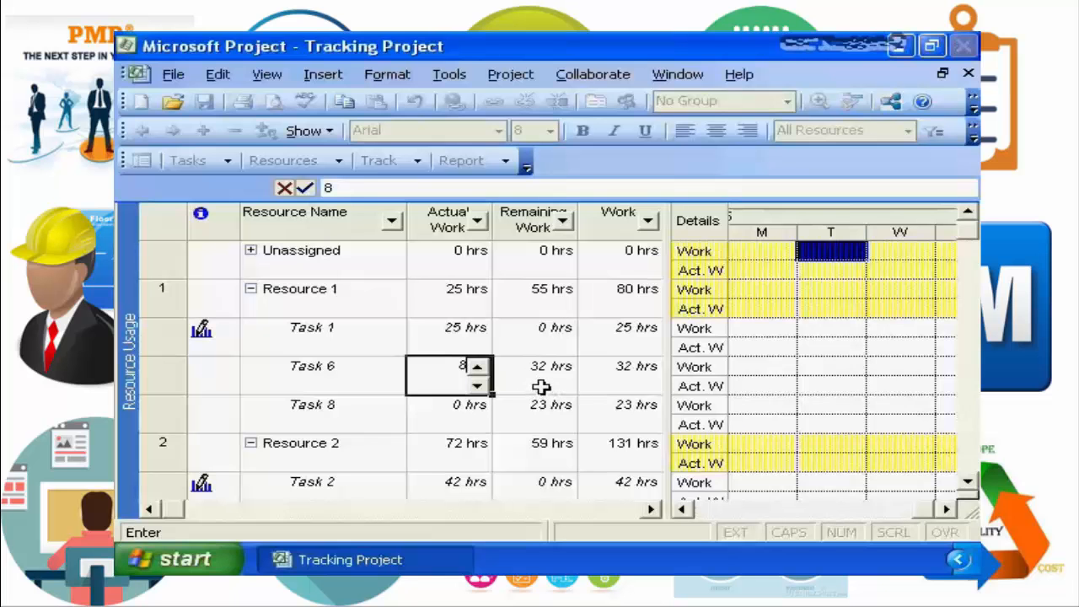
key(Return)
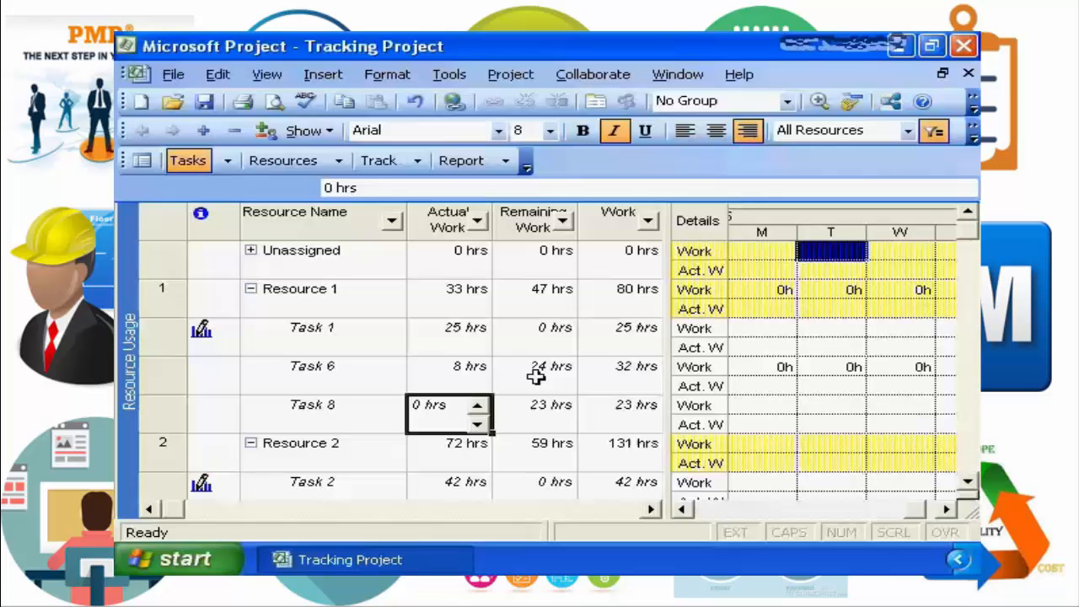
click(536, 377)
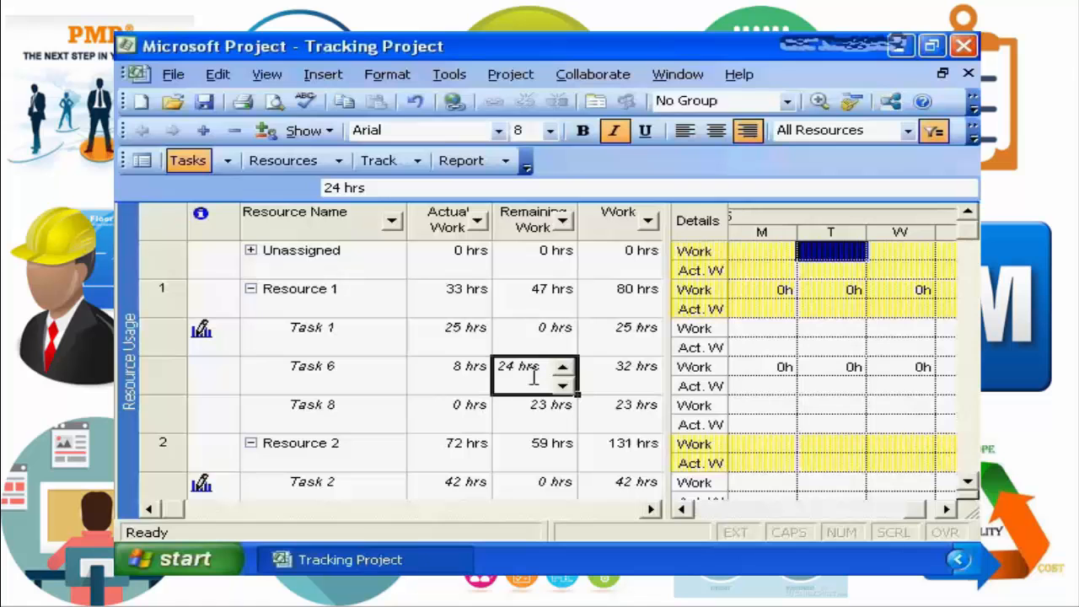
text(50)
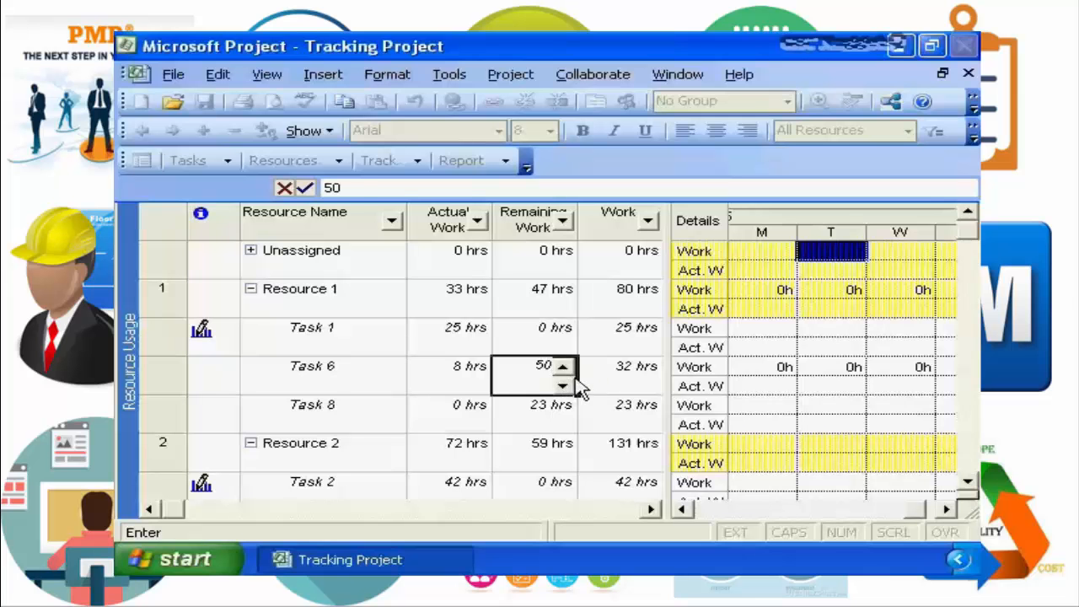
key(Return)
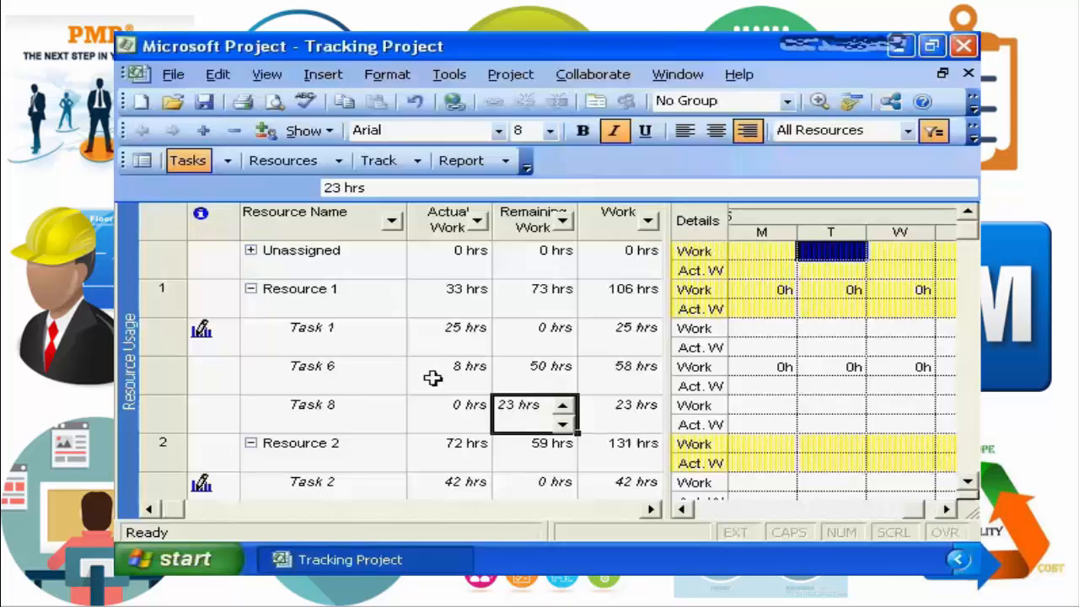
Step: Set Resource 2's actual work on Task 5 to 16 hours and its remaining work to 15 hours
scroll(433, 377, down, 1)
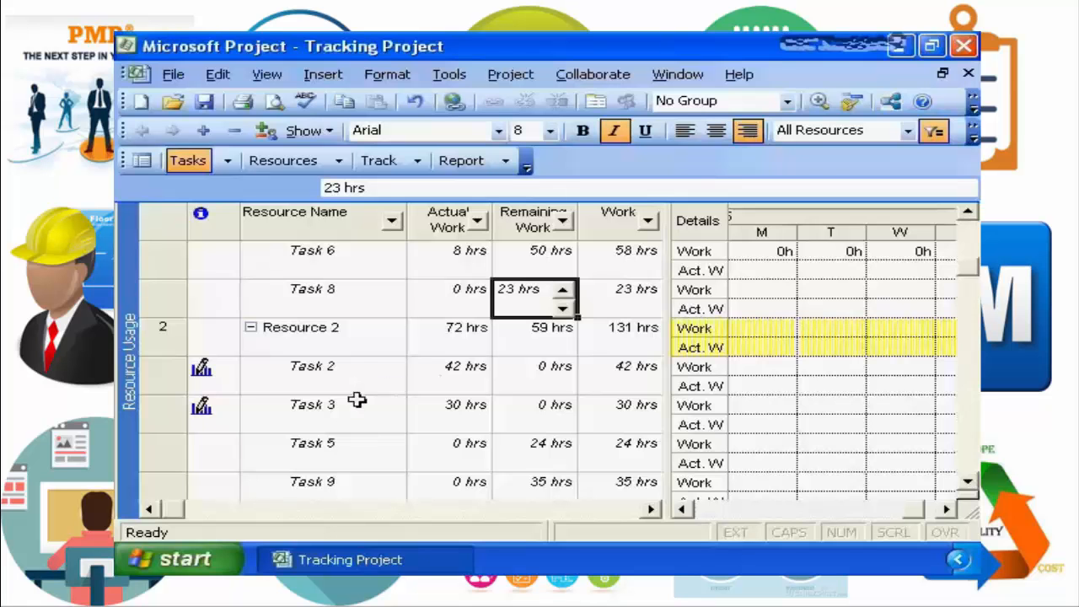
click(328, 448)
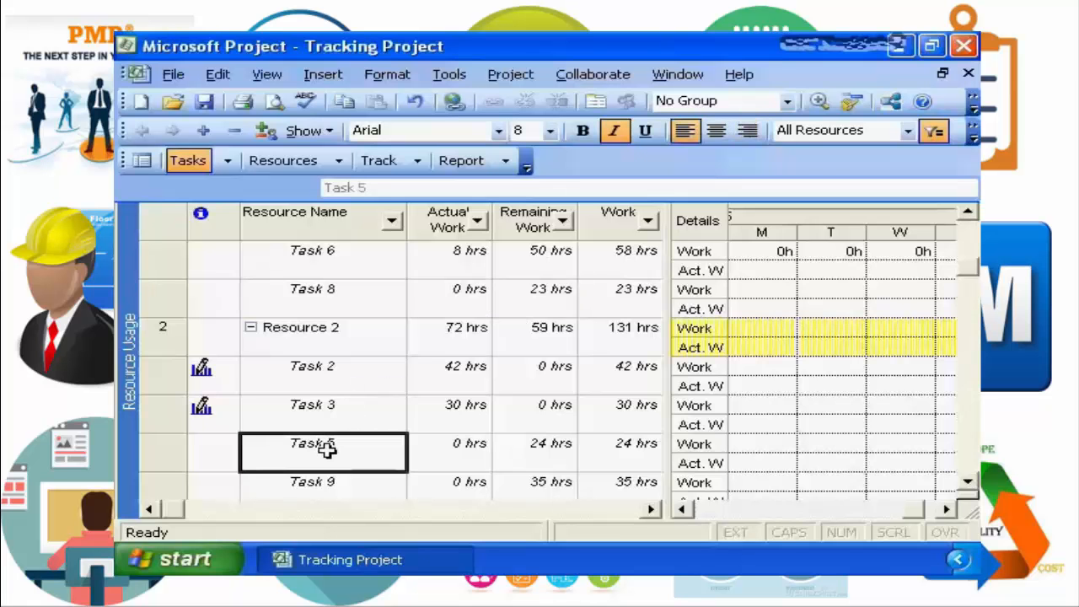
click(442, 455)
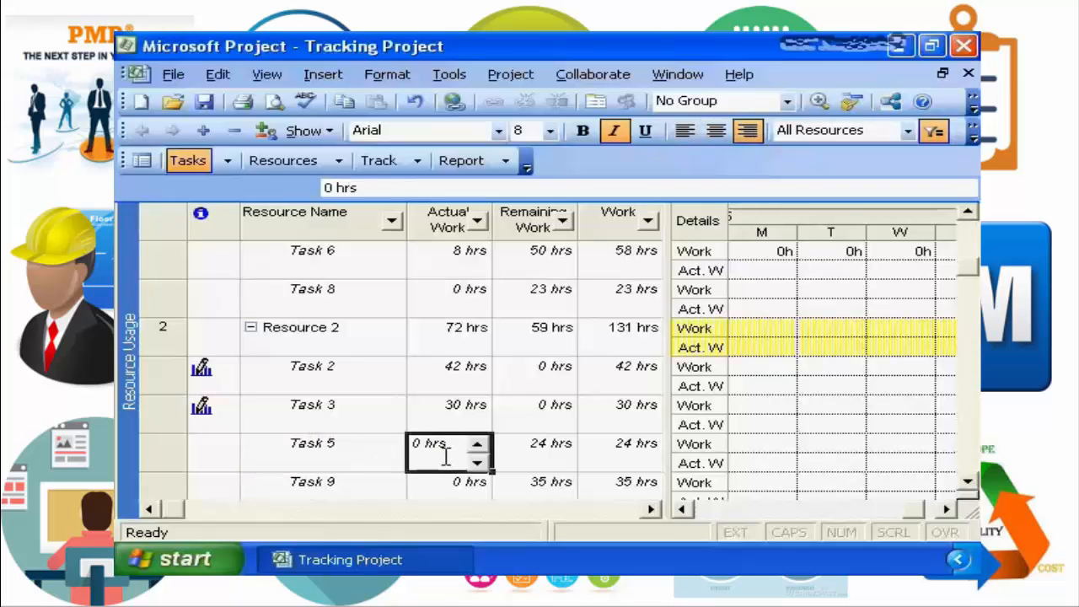
text(16)
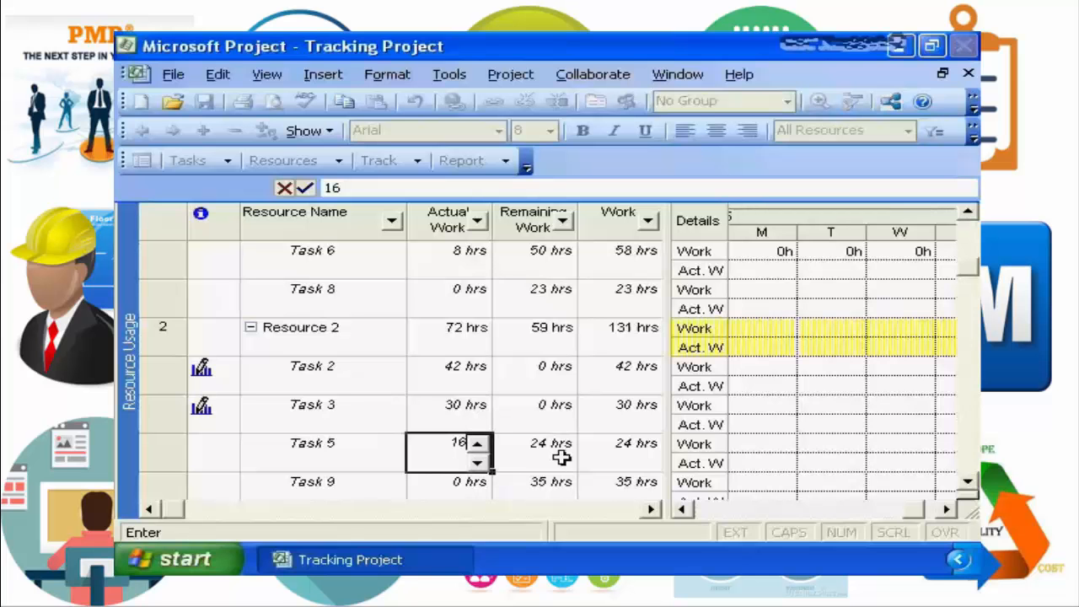
key(Return)
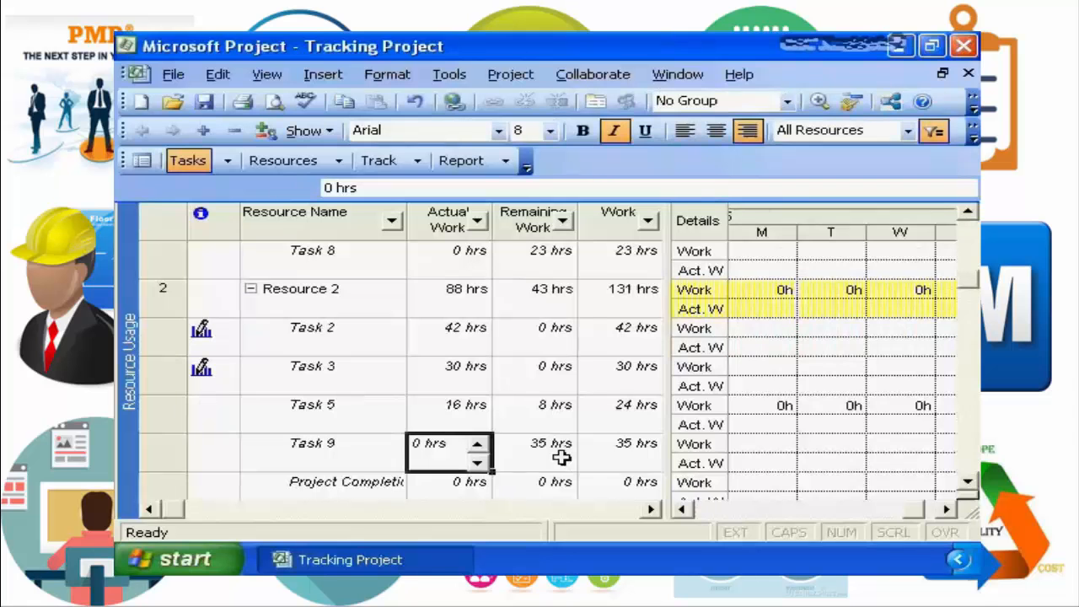
click(544, 415)
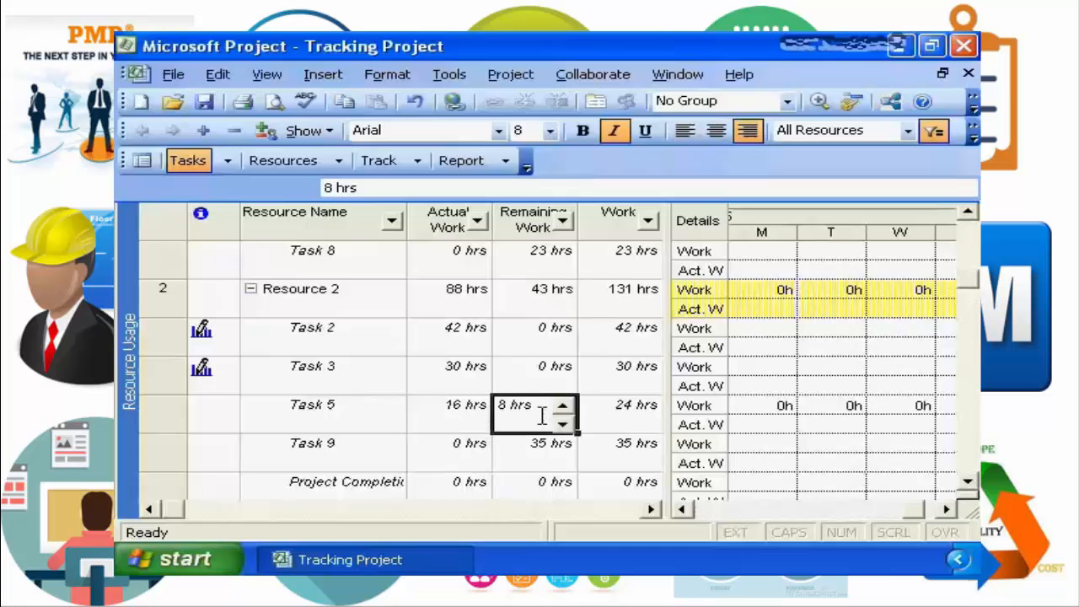
text(15)
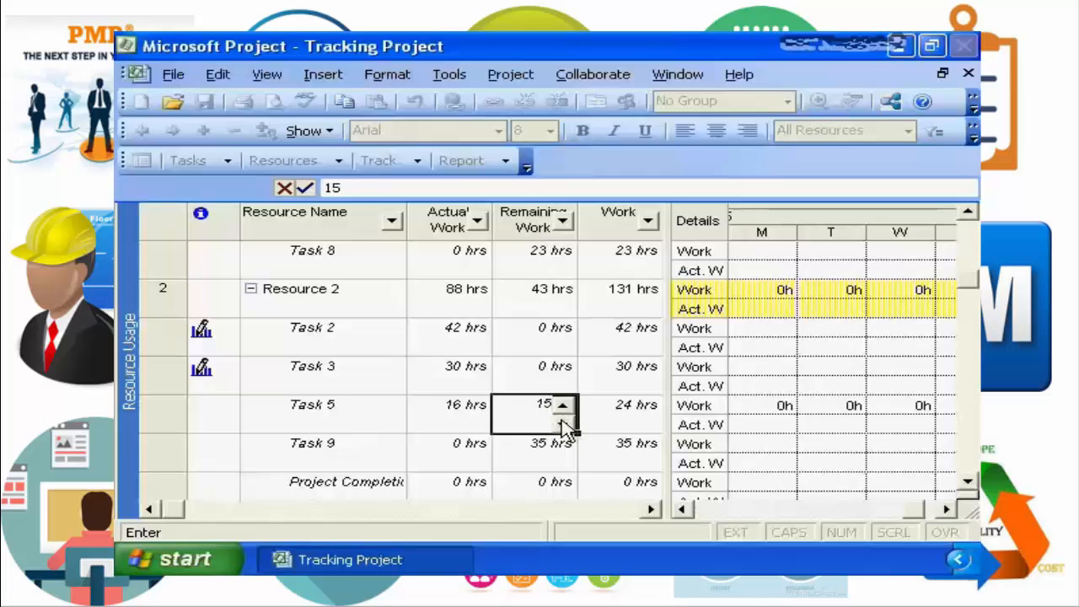
key(Return)
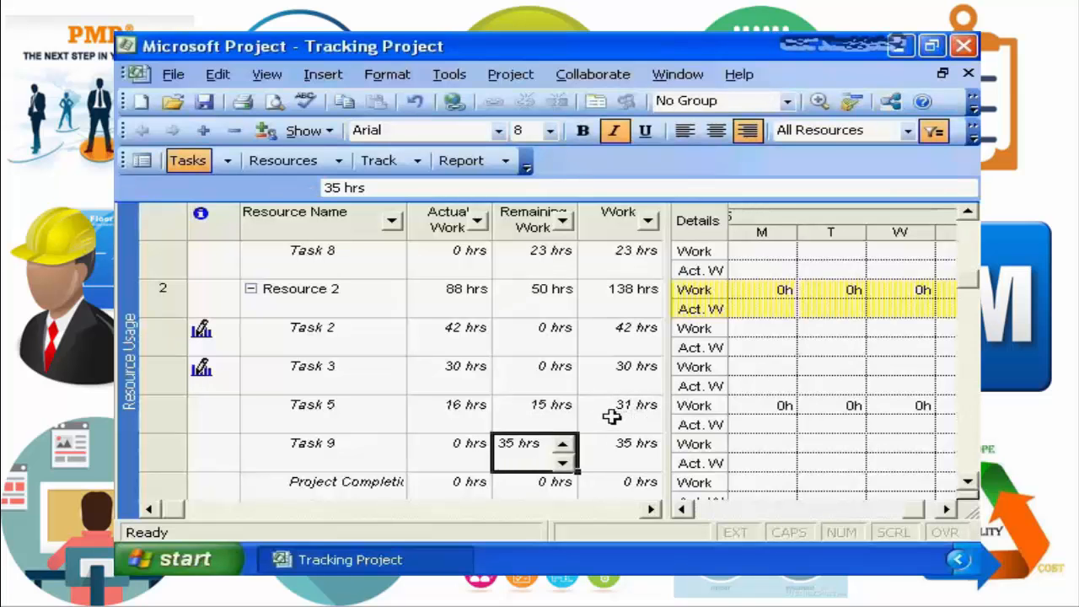
Step: Enter 2 hours of timephased actual work for Resource 3 on Task 4 on both Wednesday 26 and Thursday 27 March
scroll(610, 409, down, 1)
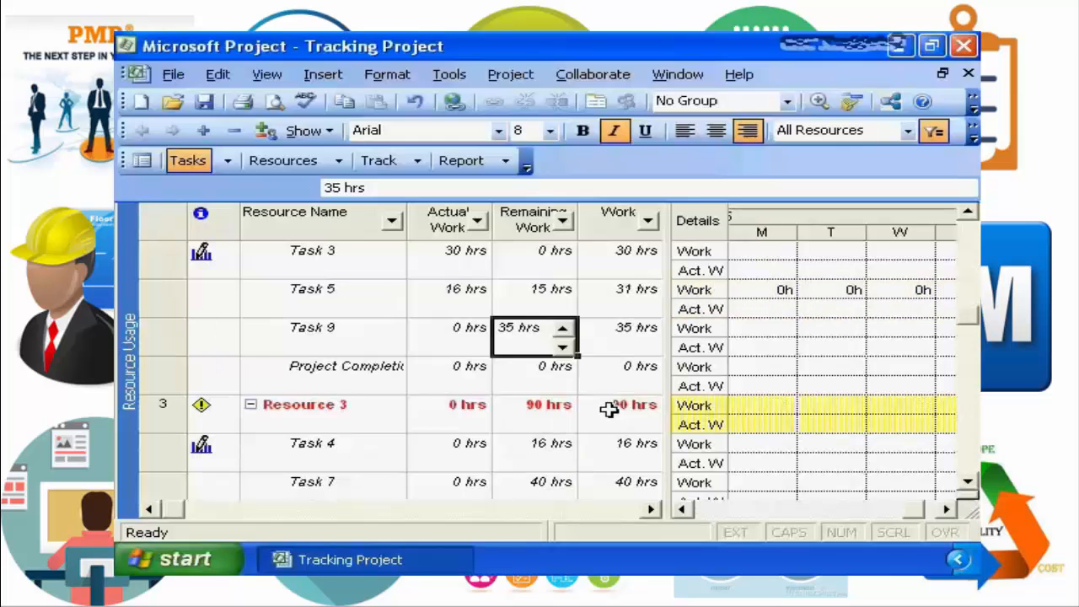
scroll(607, 408, down, 1)
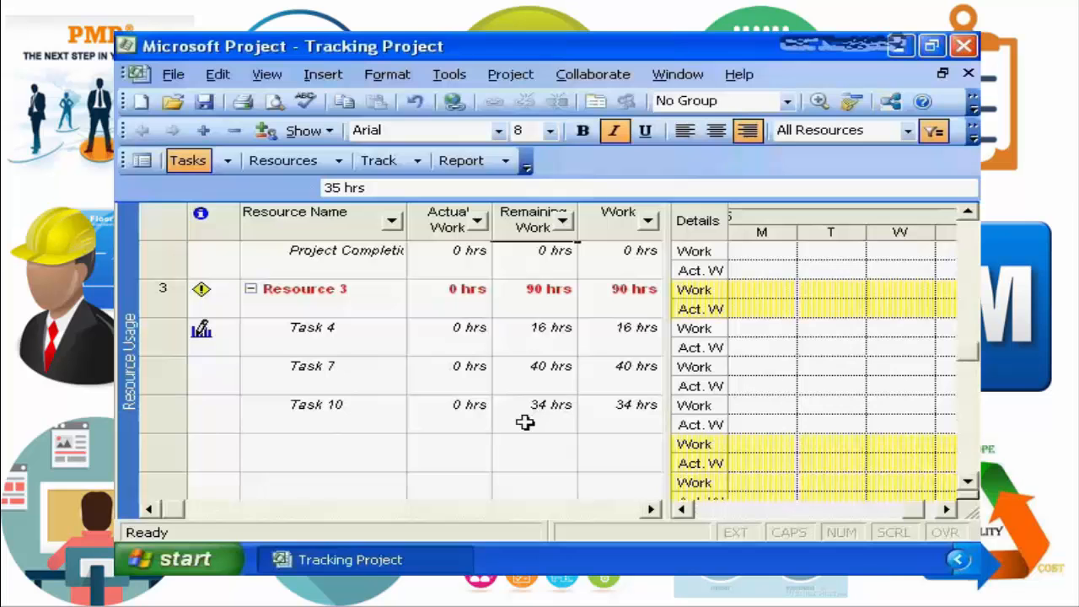
click(316, 336)
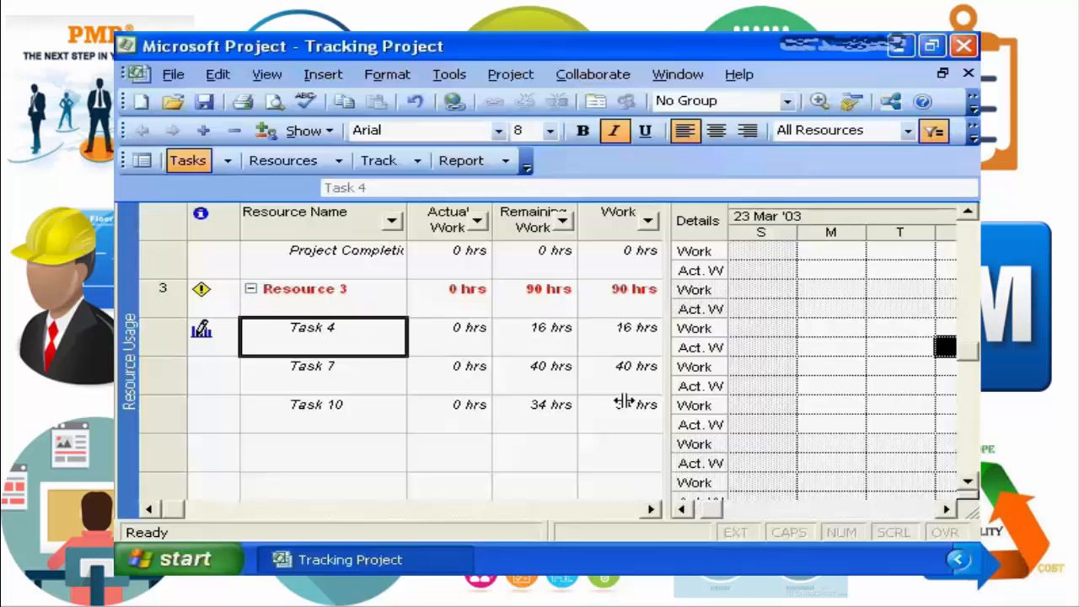
click(946, 510)
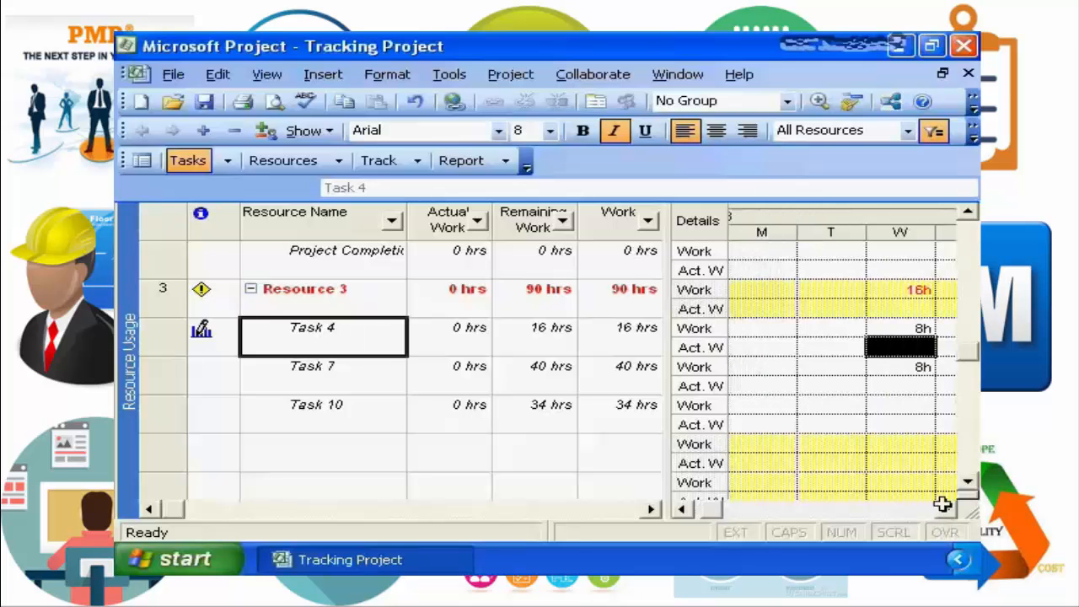
click(907, 348)
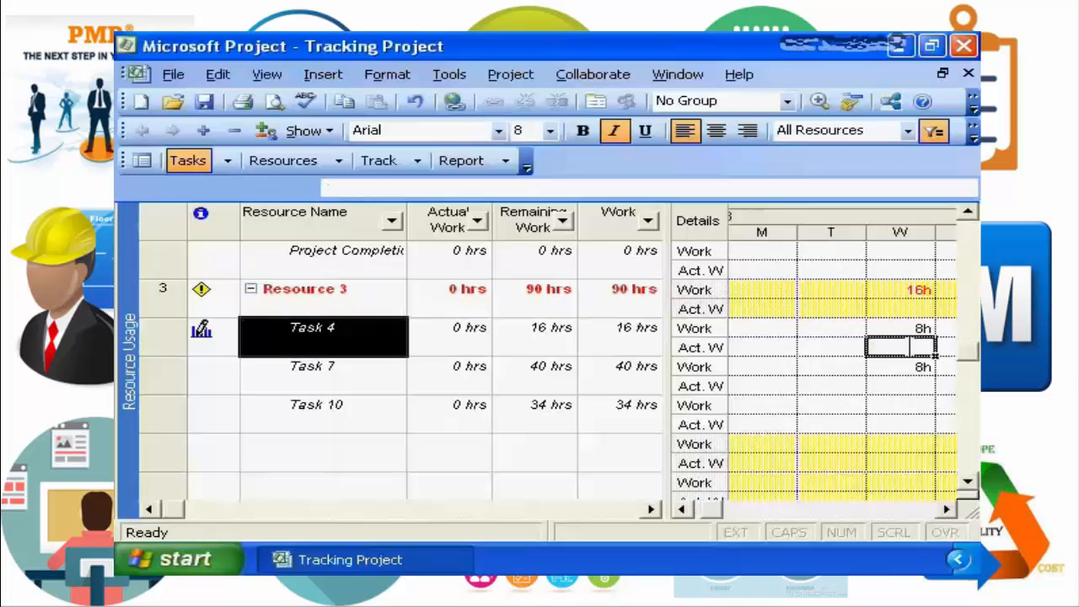
text(2)
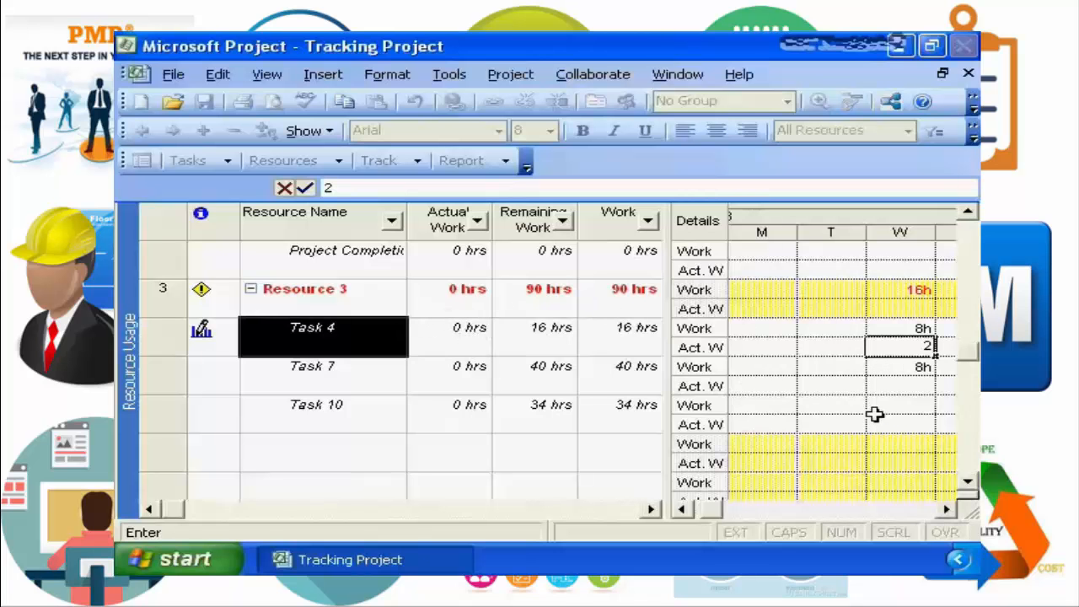
key(Return)
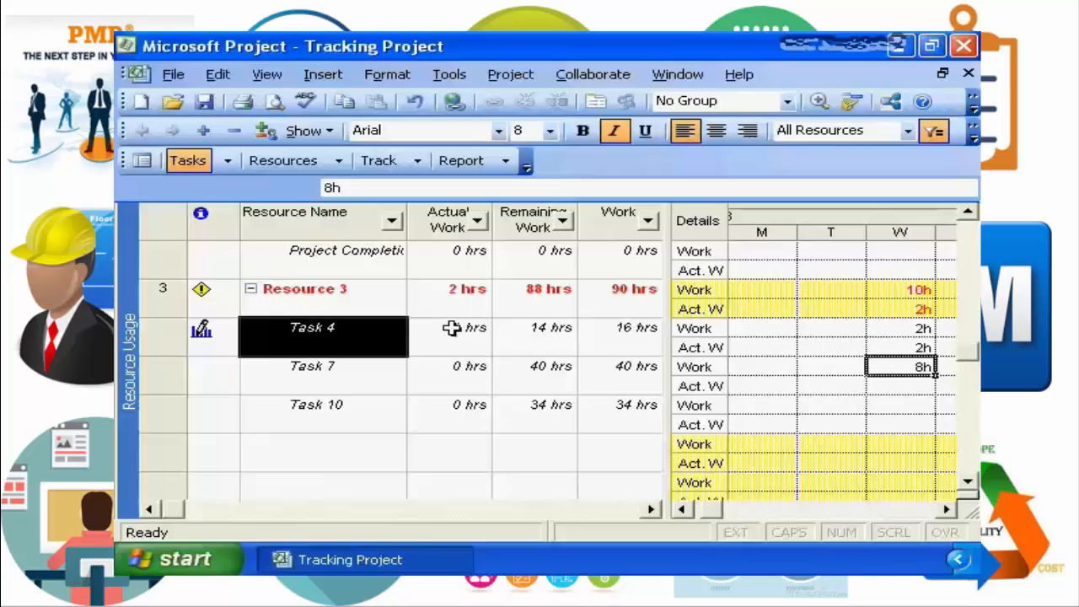
click(946, 509)
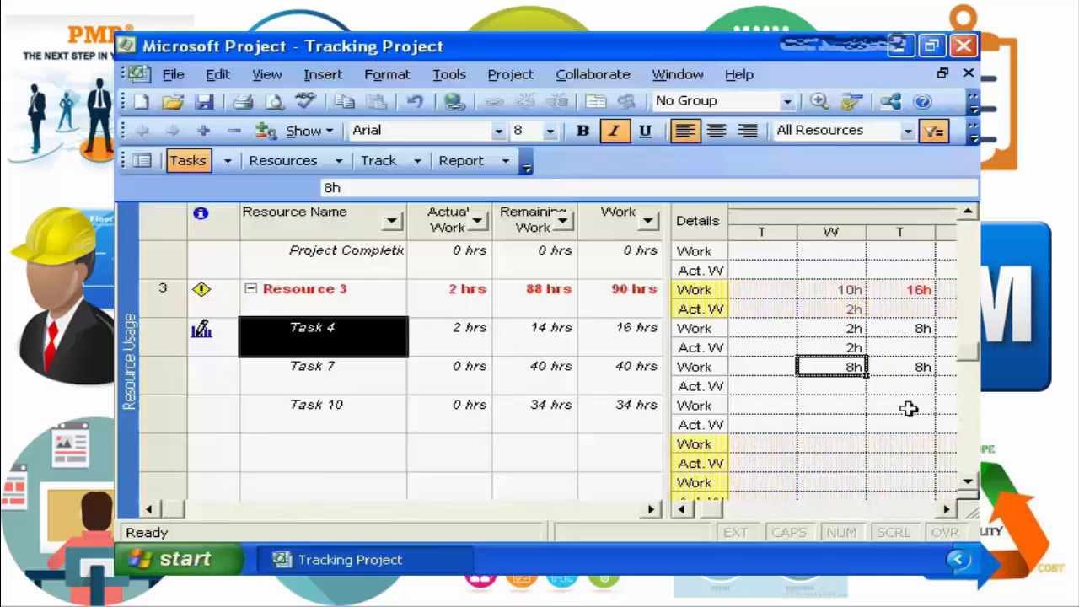
click(899, 348)
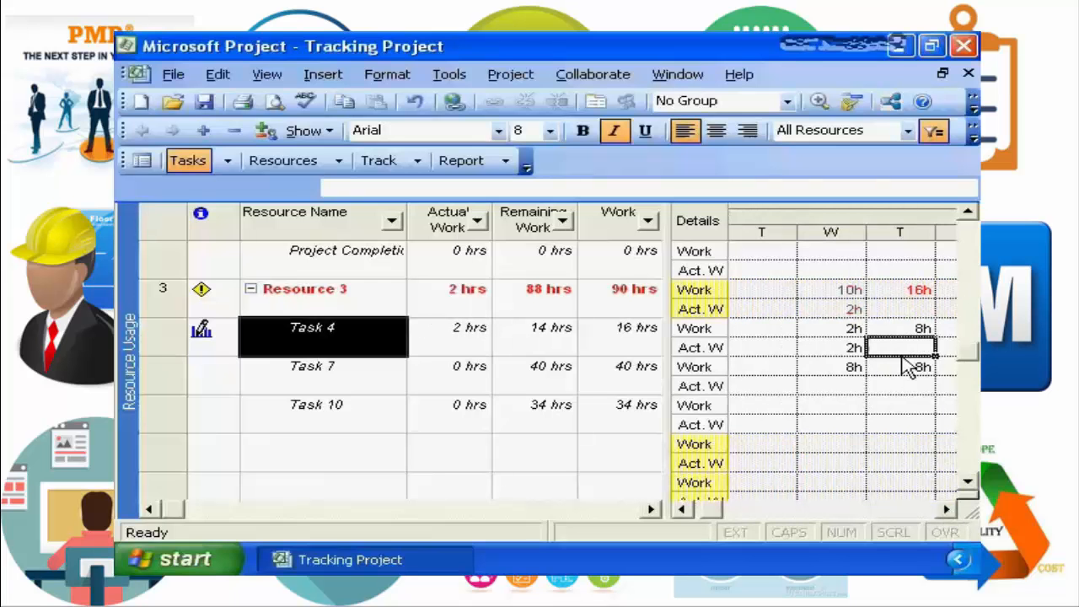
text(2)
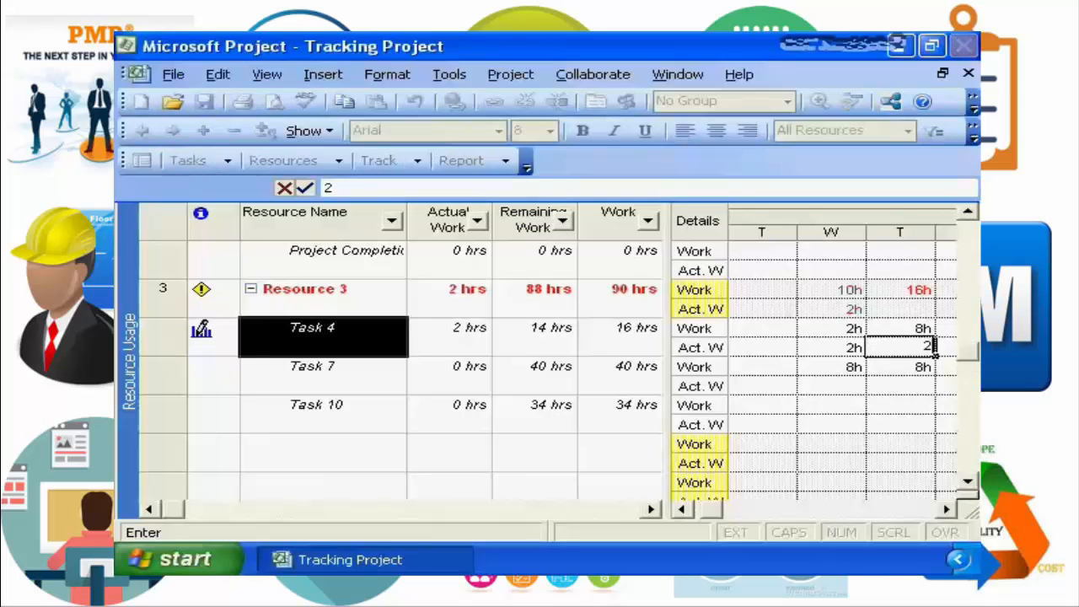
key(Return)
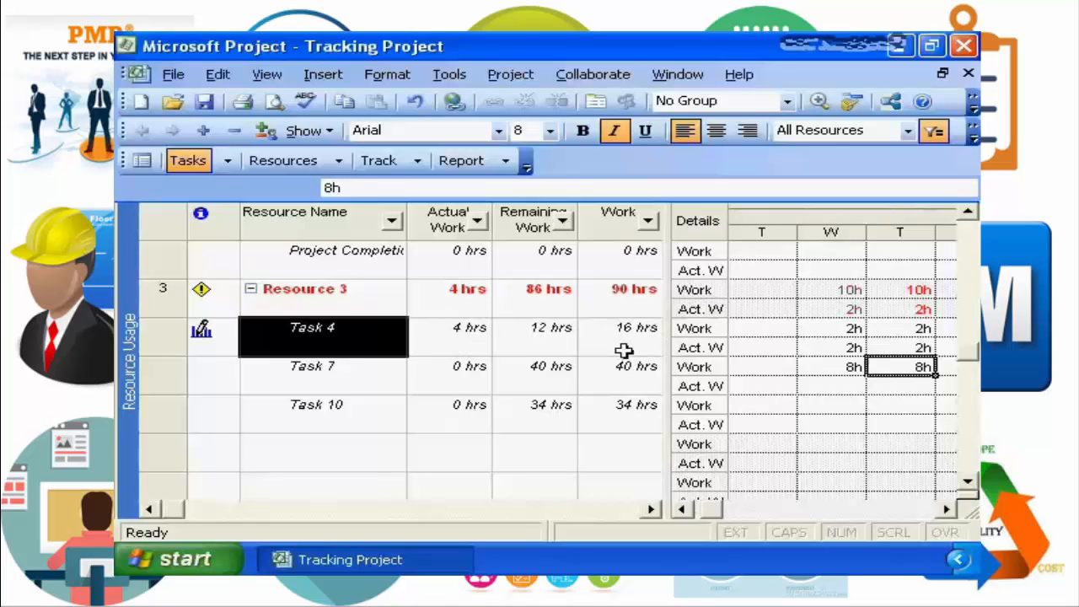
Step: Set Resource 3's remaining work on Task 4 to 16 hours
click(531, 337)
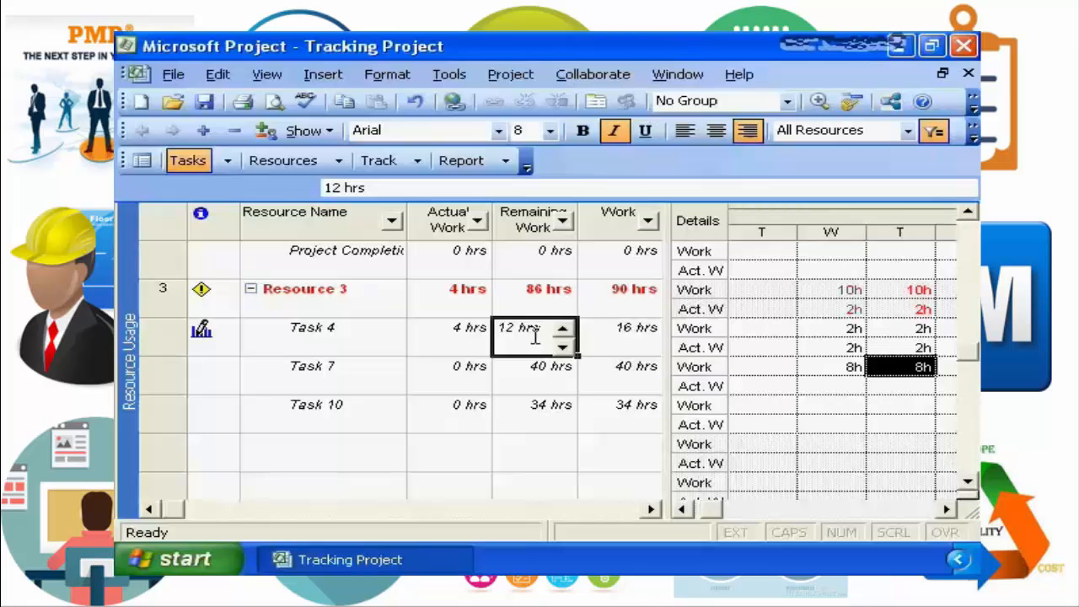
text(1)
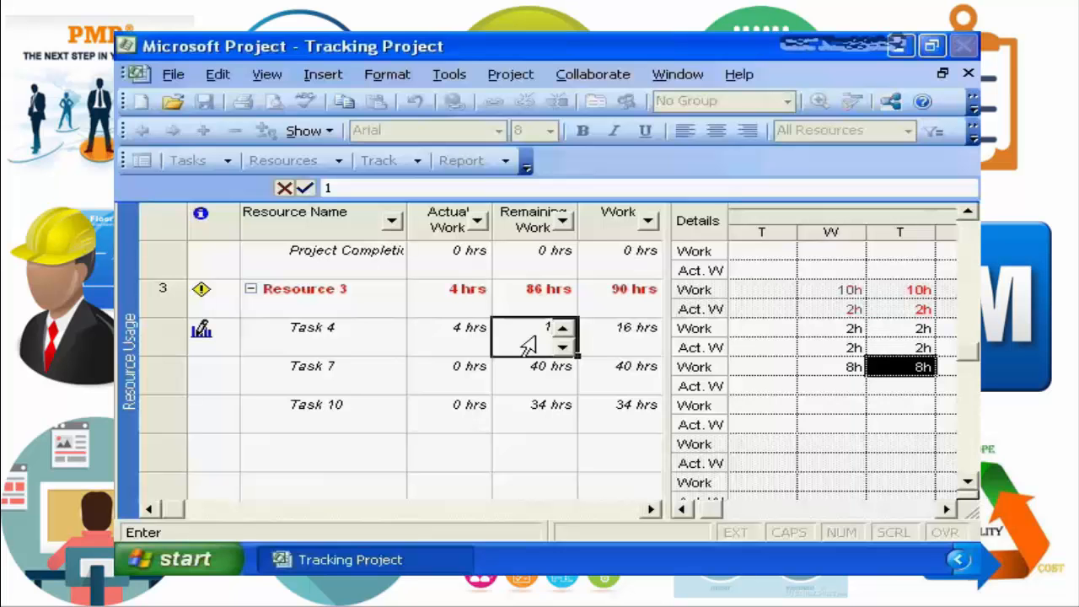
text(6)
key(Return)
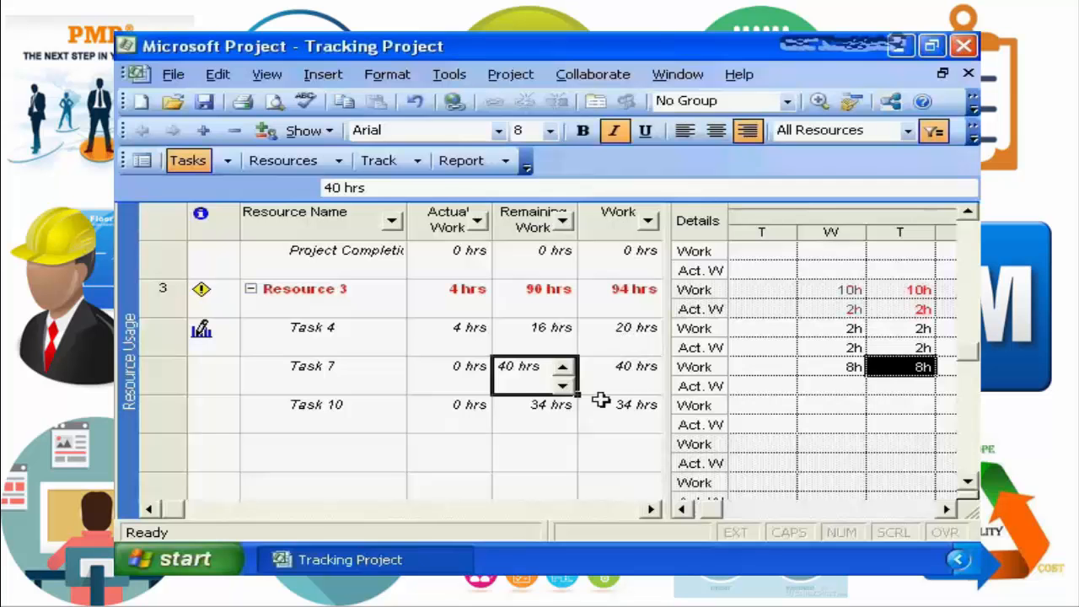
Step: Switch to the Gantt Chart view and widen the table area to show the full Remaining Work column
click(266, 77)
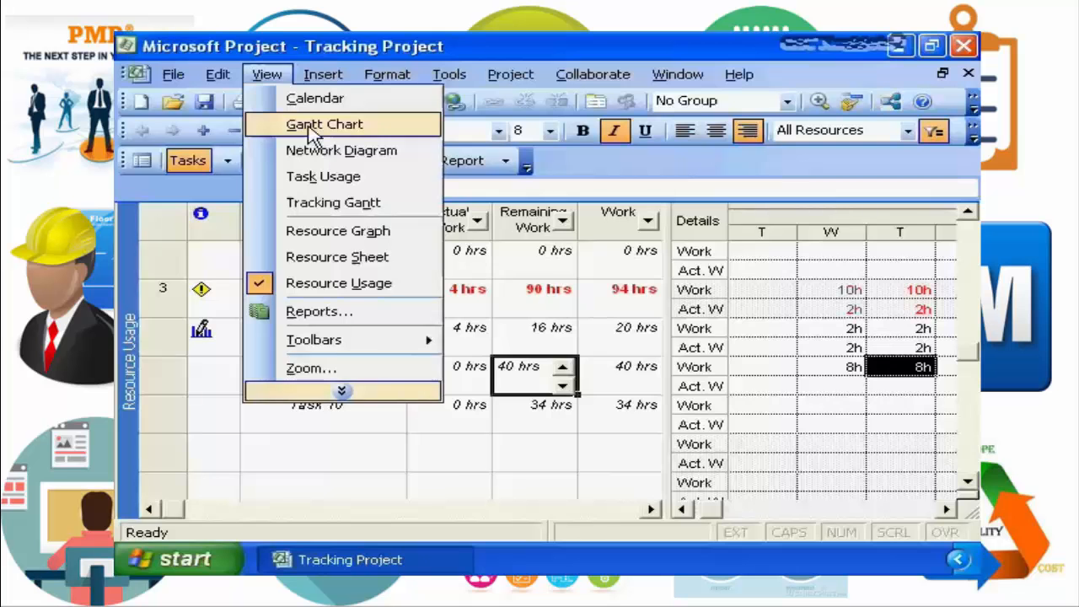
click(314, 128)
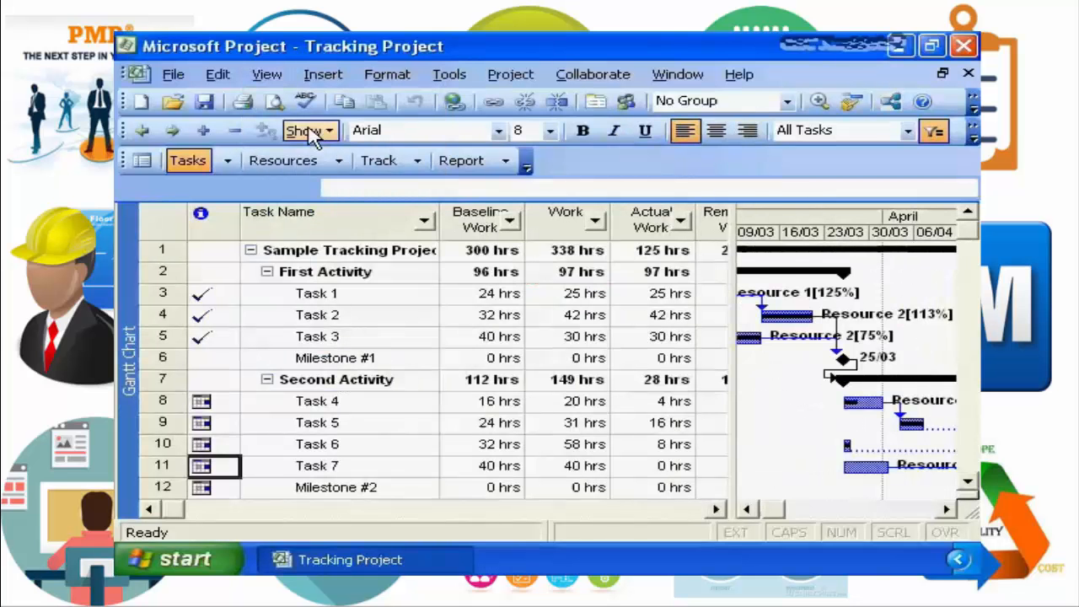
click(409, 251)
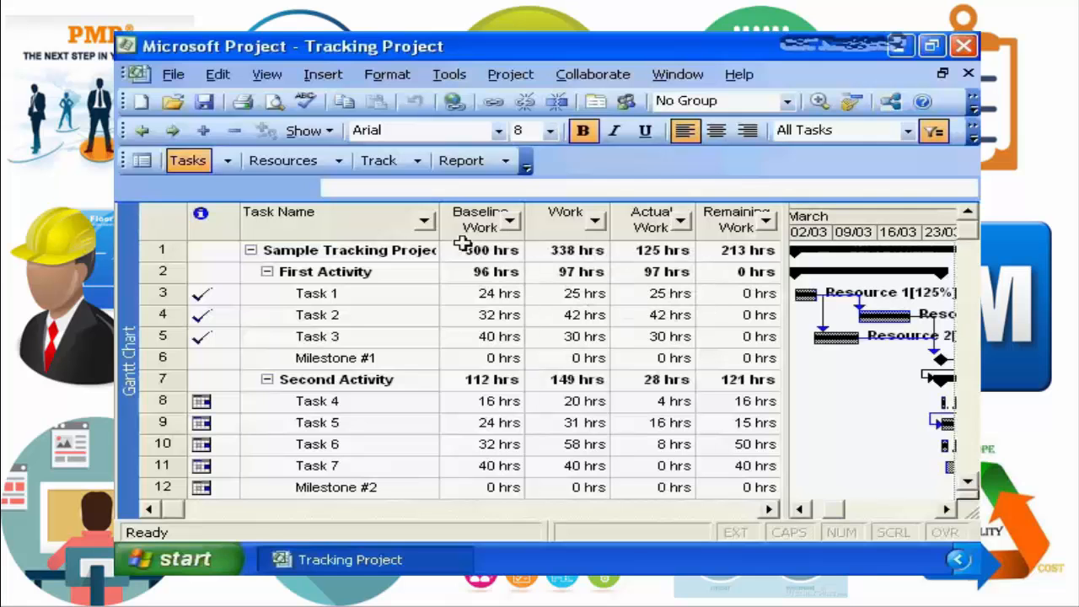
Step: Hide the Baseline Work, Work, Actual Work and Remaining Work columns in the Gantt Chart table
right_click(466, 215)
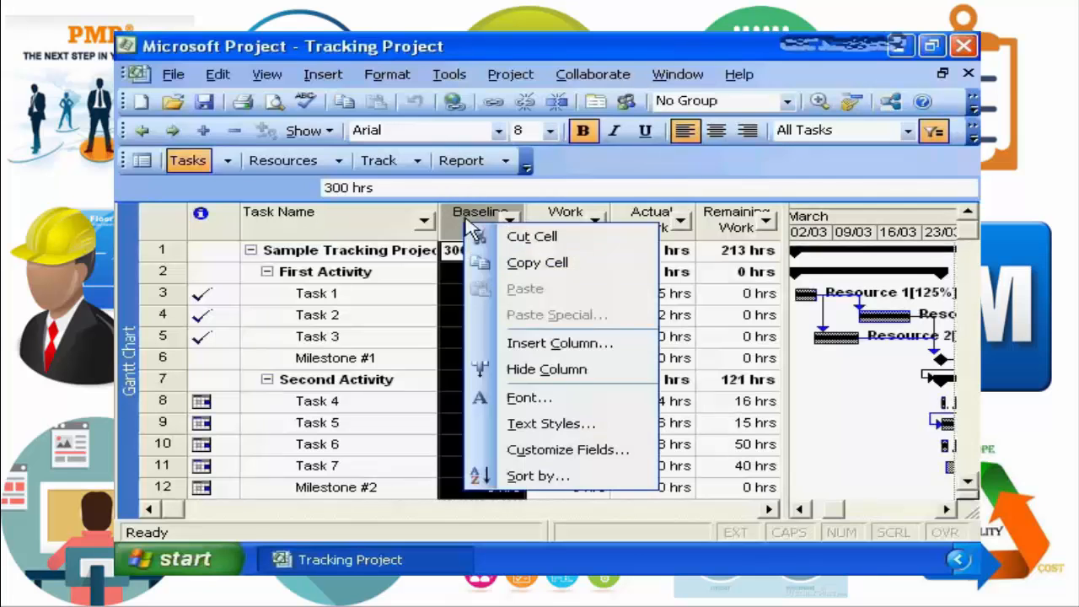
click(531, 370)
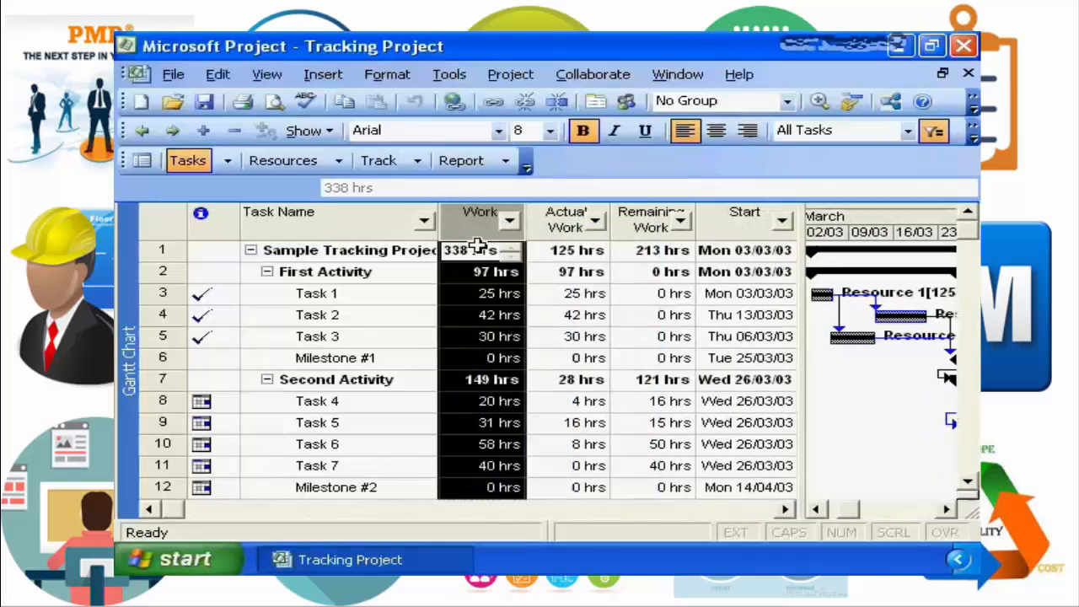
right_click(469, 220)
click(518, 373)
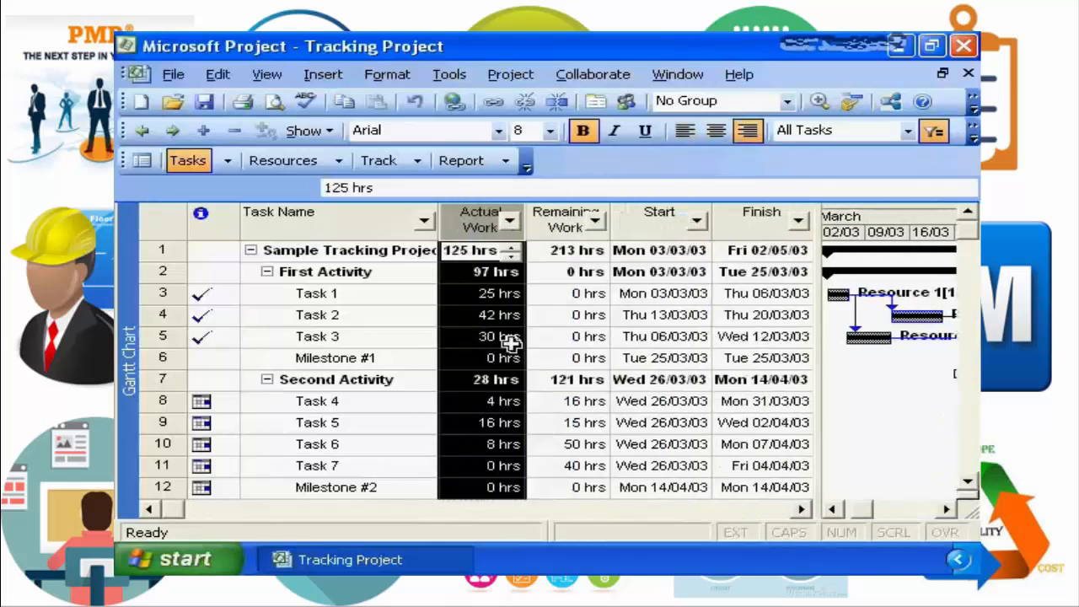
right_click(472, 223)
click(504, 369)
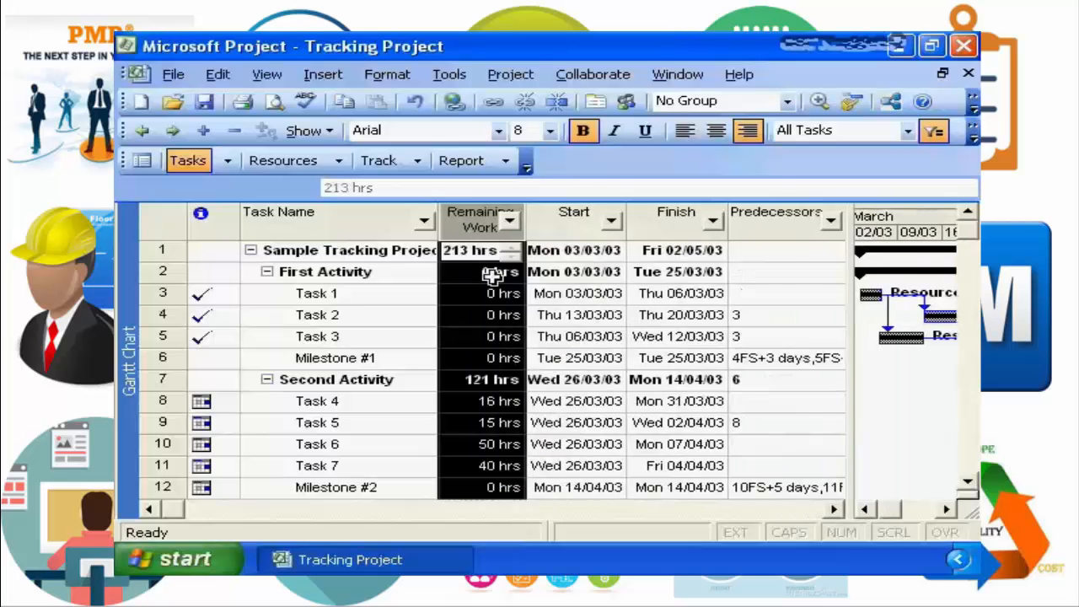
right_click(479, 220)
click(499, 364)
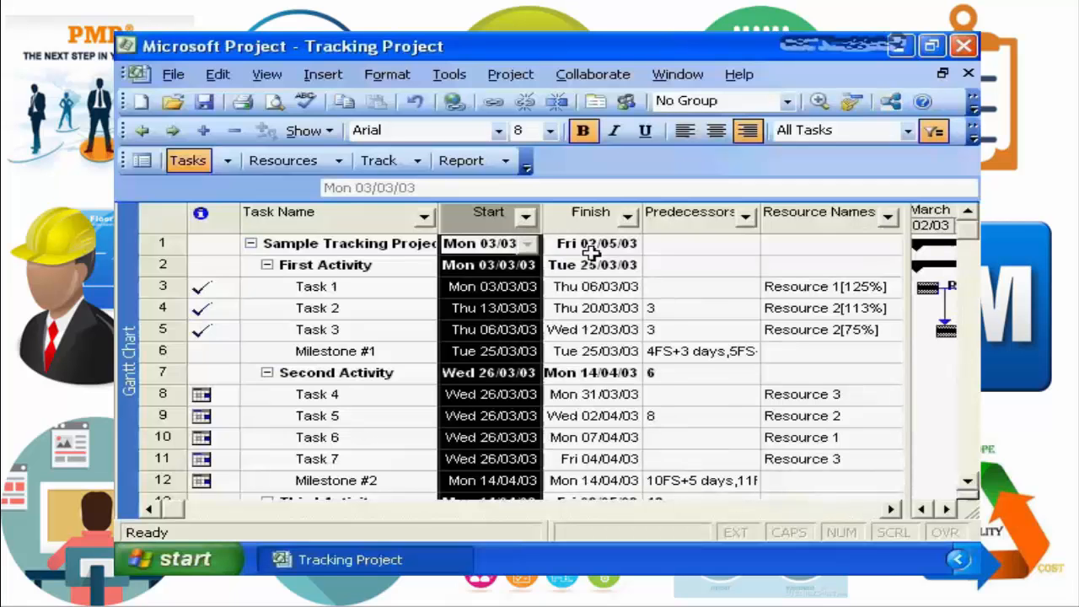
Step: Insert a Baseline Start column before the Start column and widen it to show the full dates
right_click(473, 217)
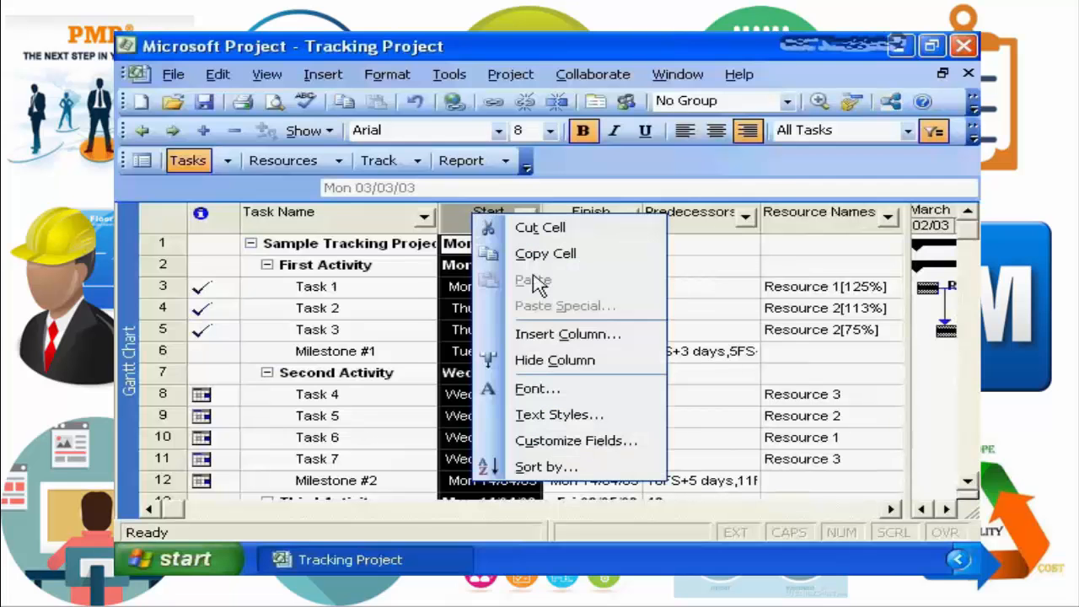
click(563, 336)
key(b)
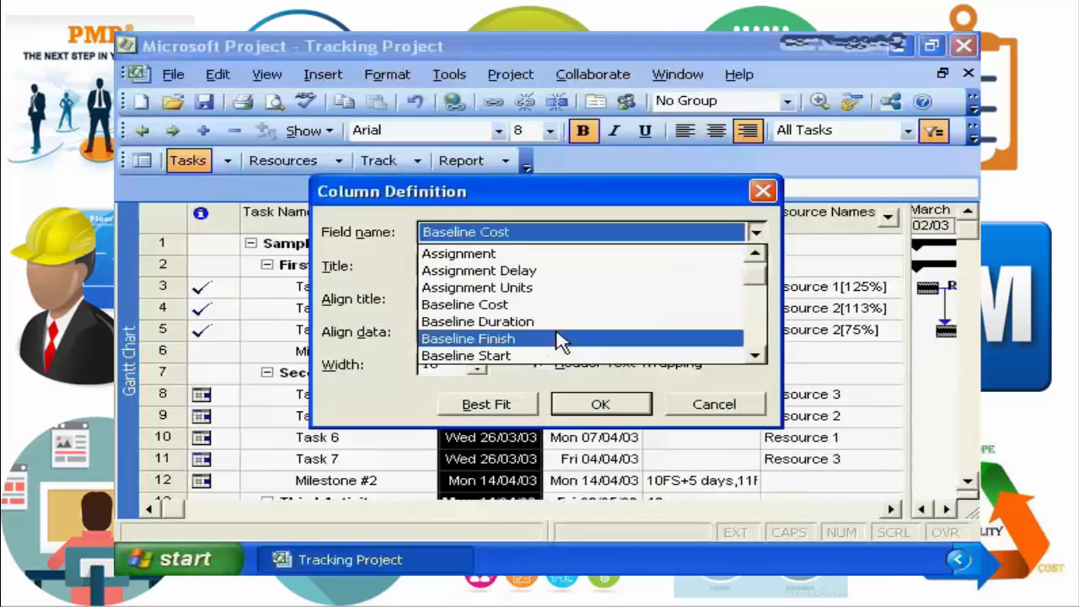
click(477, 354)
click(599, 405)
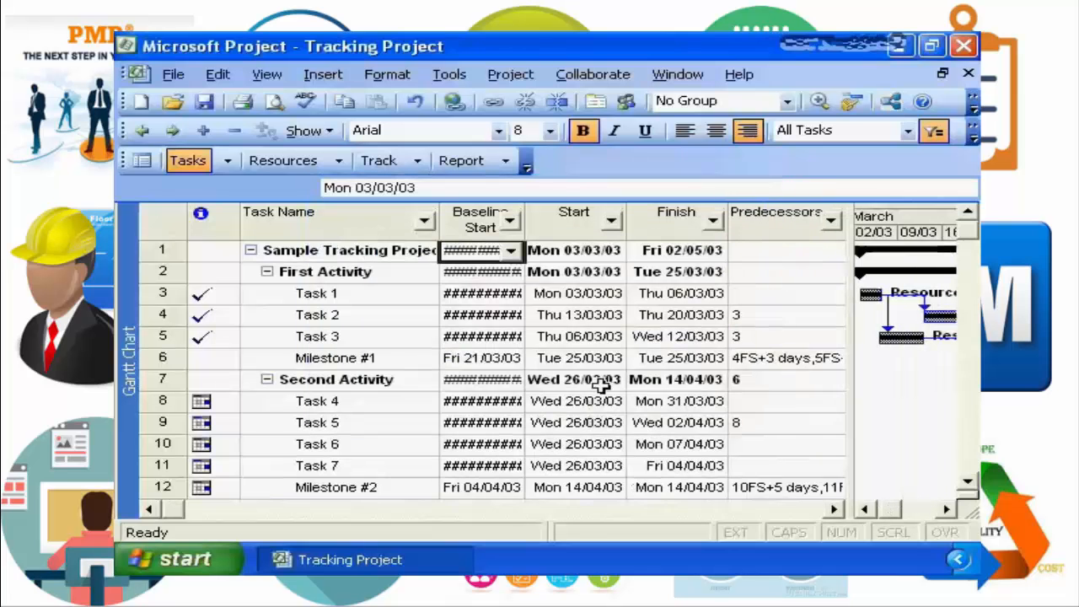
drag(523, 221, 544, 224)
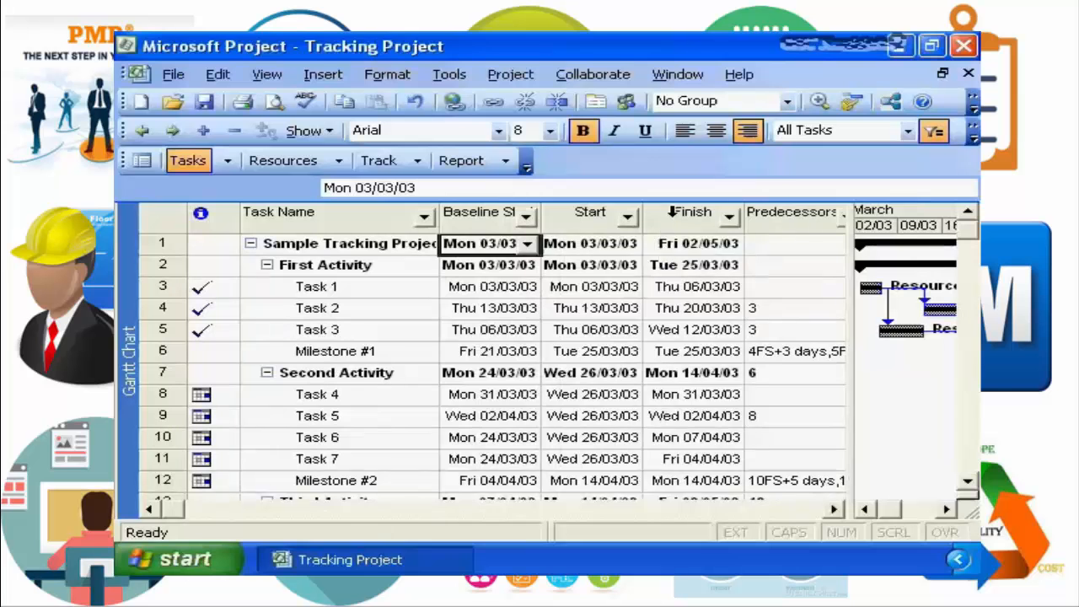
Step: Insert a Baseline Finish column before Finish, and widen the column and the table area to show both finish dates in full
right_click(672, 212)
click(727, 342)
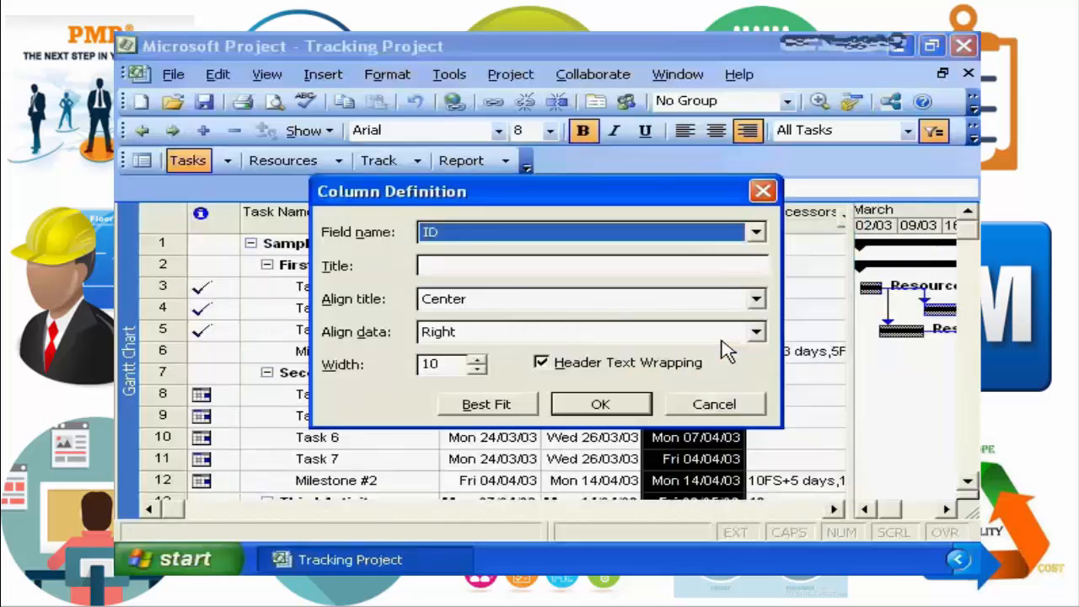
key(b)
click(508, 340)
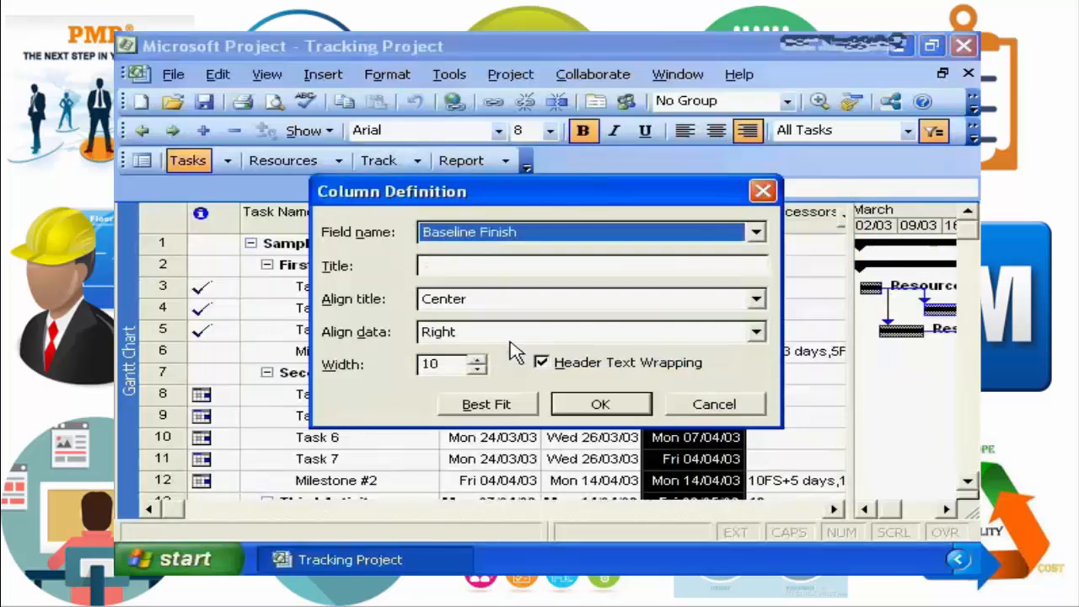
click(594, 404)
drag(728, 220, 749, 226)
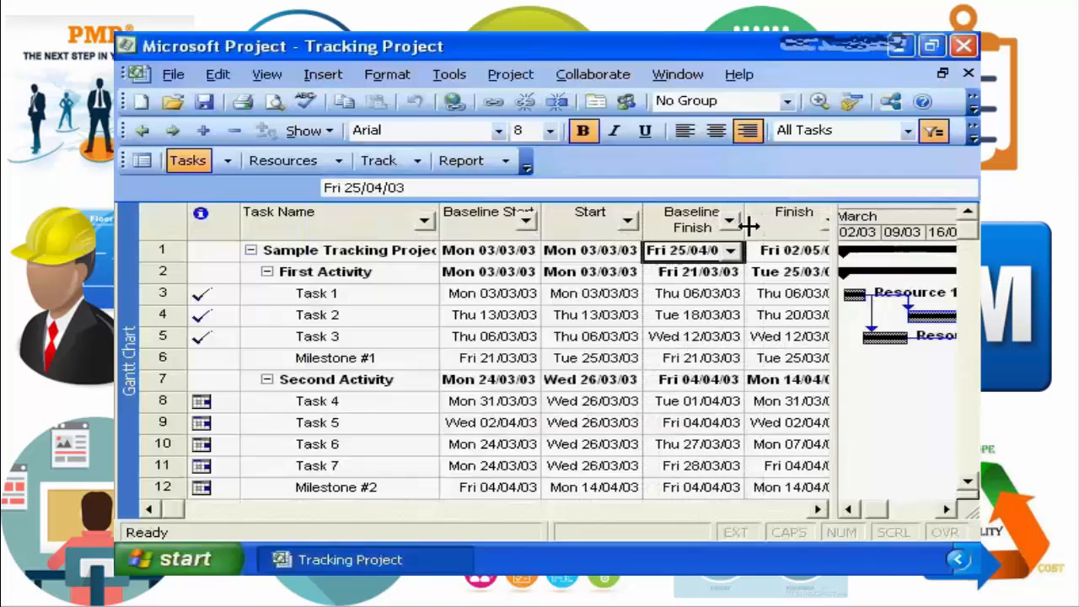
click(708, 271)
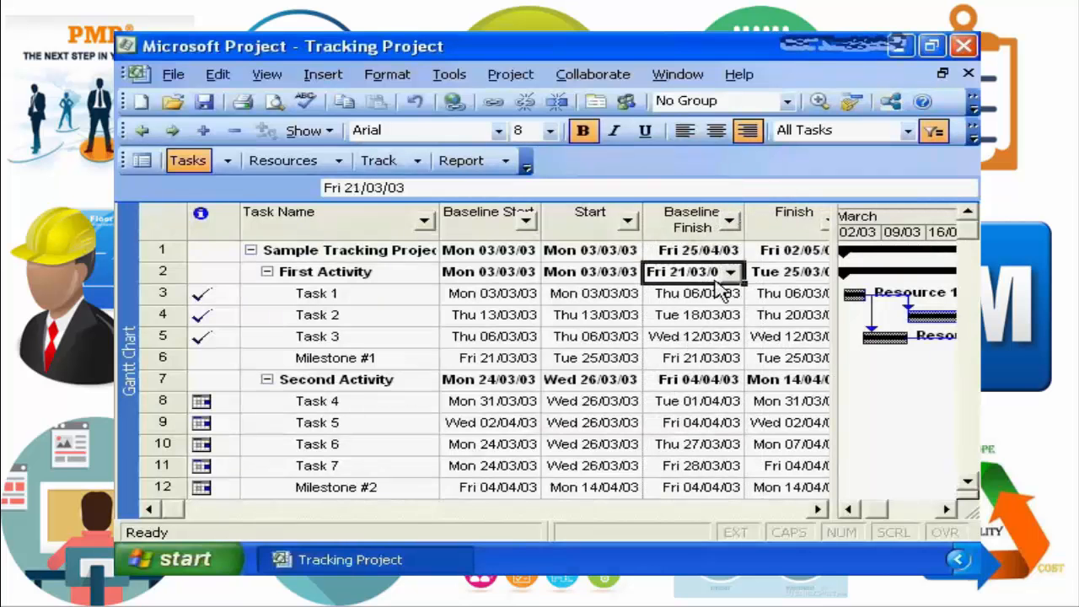
drag(835, 270, 879, 270)
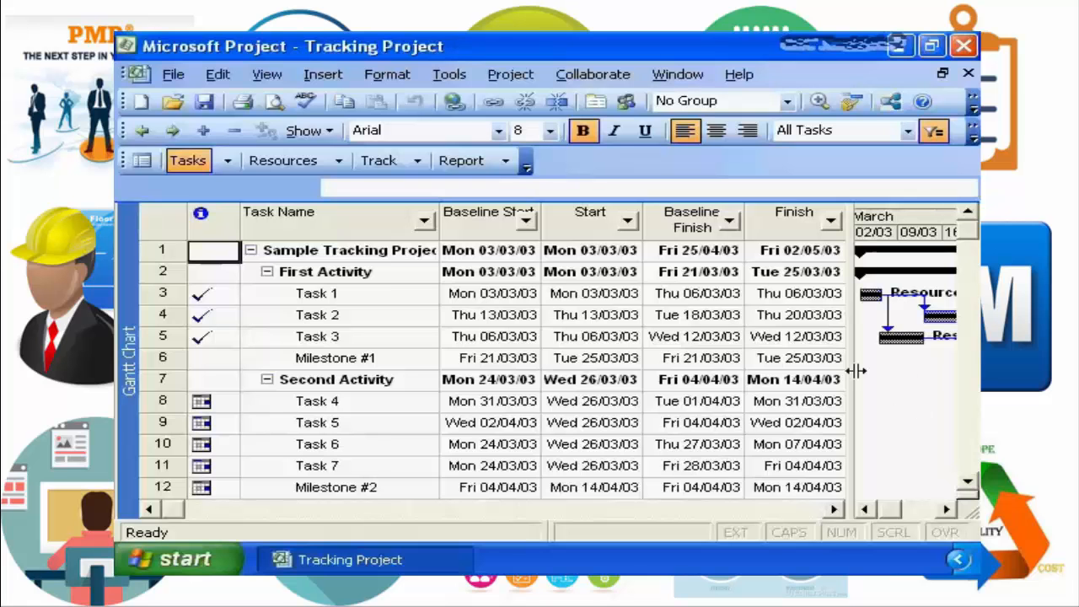
Step: Hide the Baseline Start and Start columns and narrow the table area so that it ends after the Finish column
right_click(472, 220)
click(548, 373)
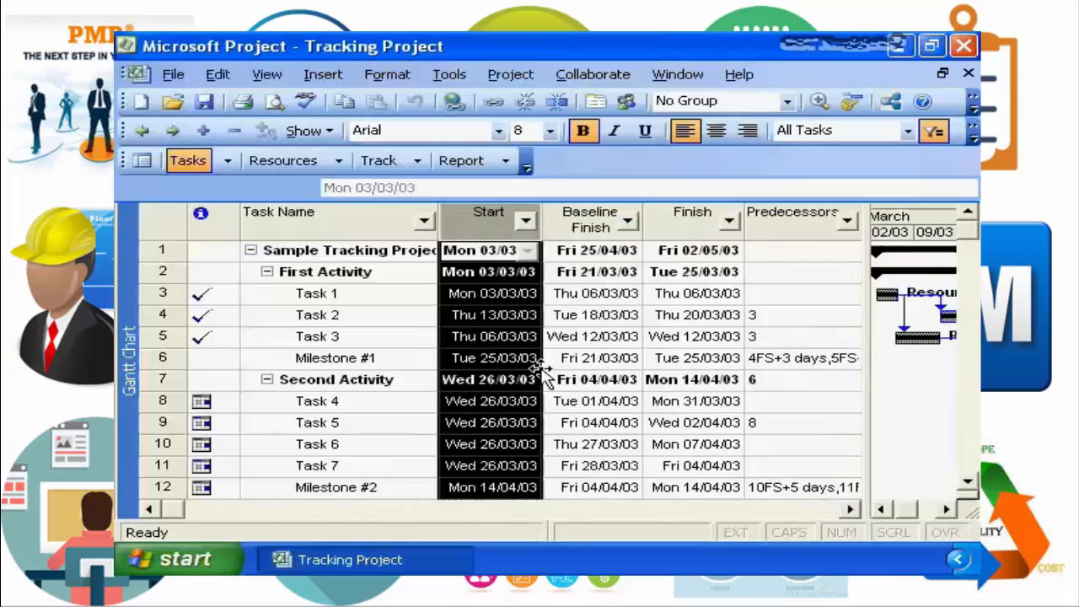
right_click(476, 224)
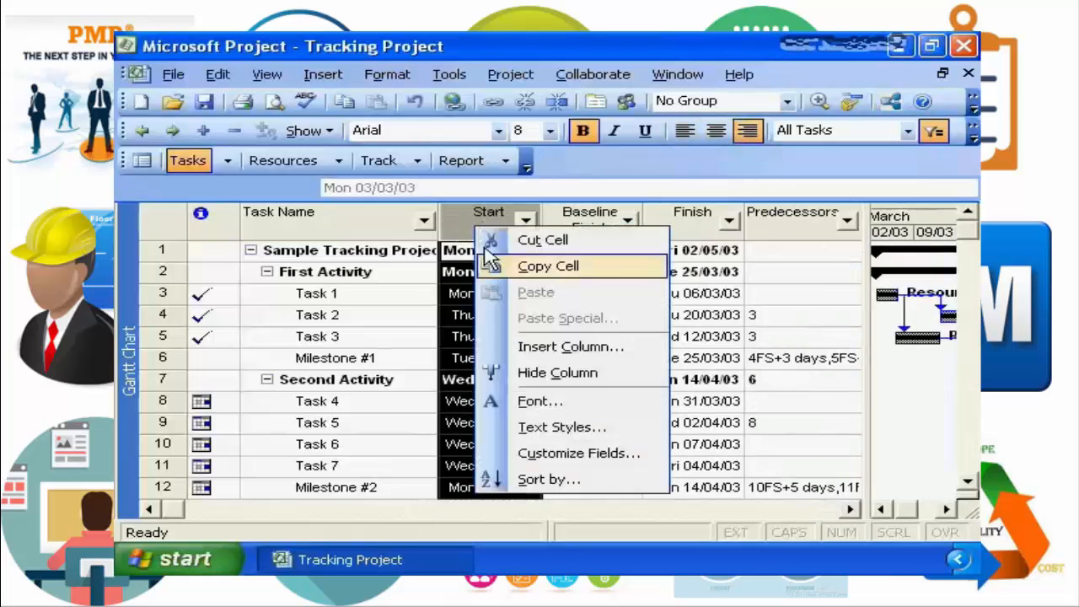
click(538, 373)
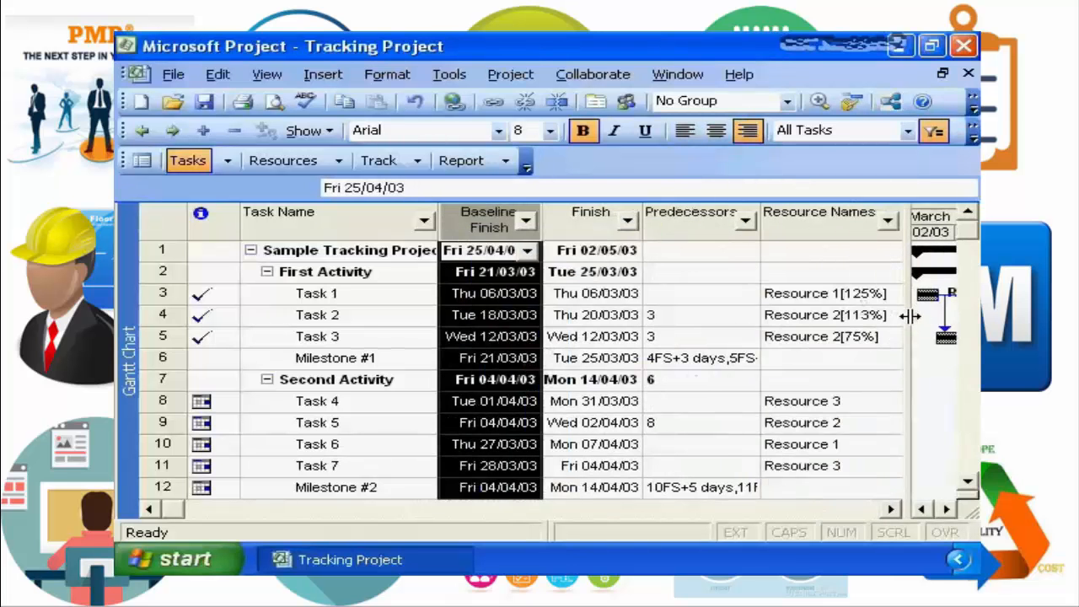
drag(911, 317, 674, 318)
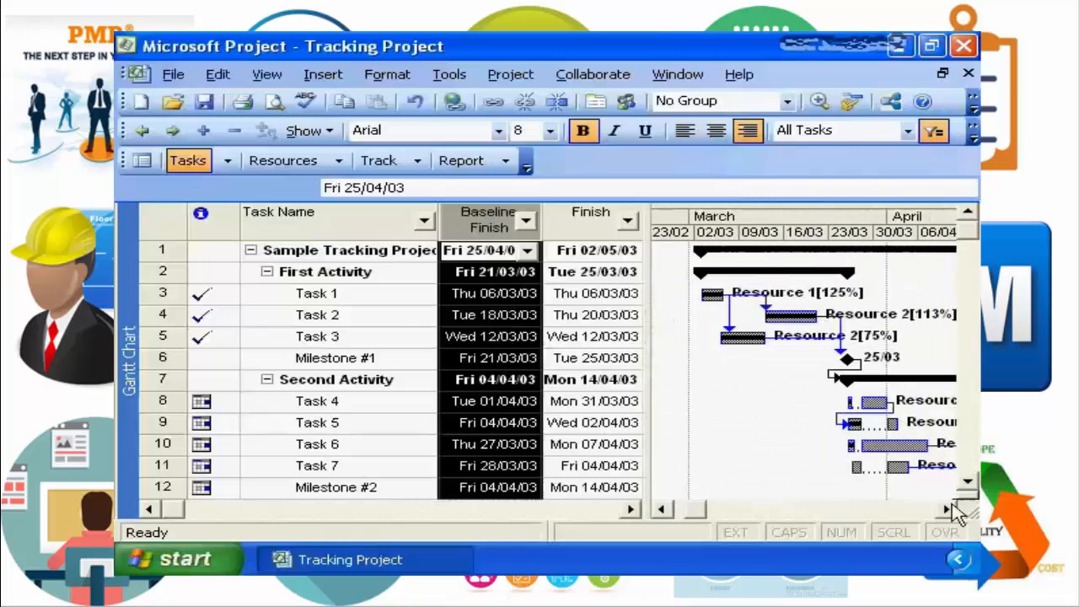
Step: Compare the baseline finish and finish dates of Task 6 and the following tasks, checking their Gantt bars through April
click(948, 509)
click(947, 509)
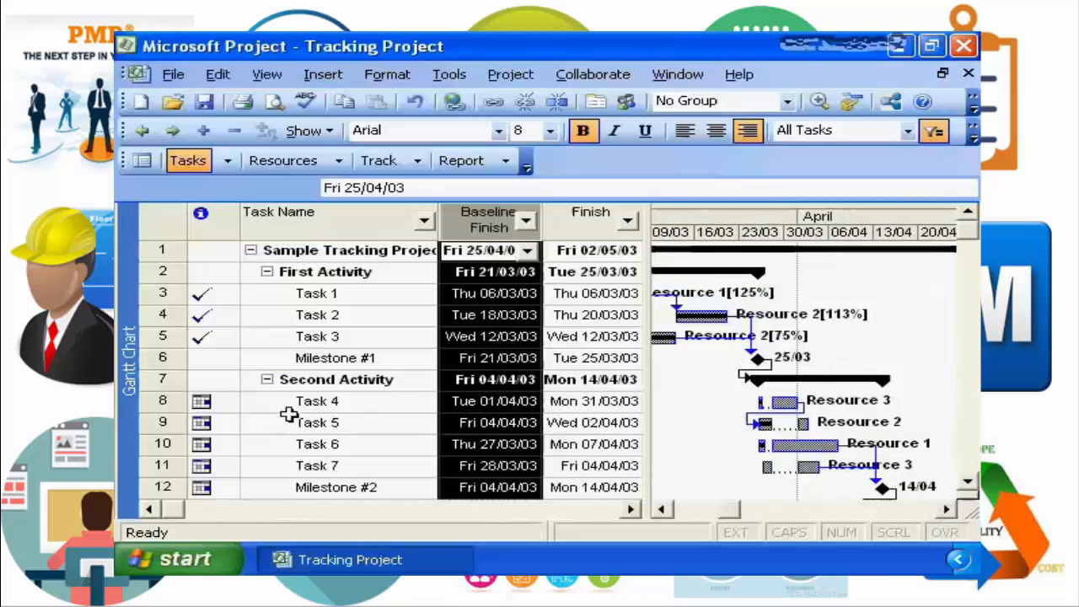
click(301, 447)
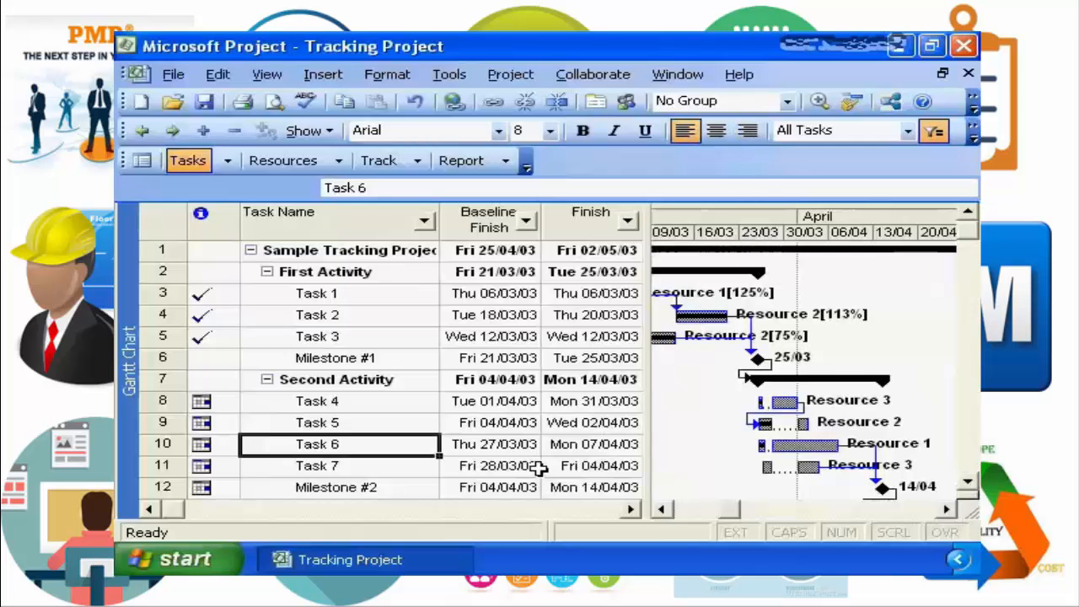
click(968, 486)
click(968, 486)
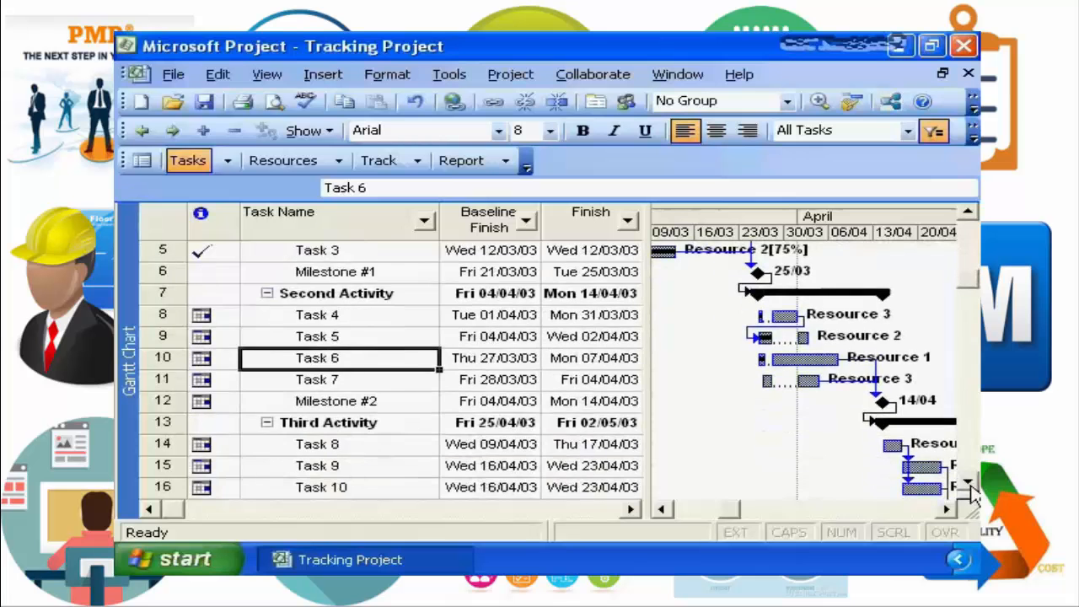
click(969, 213)
click(969, 212)
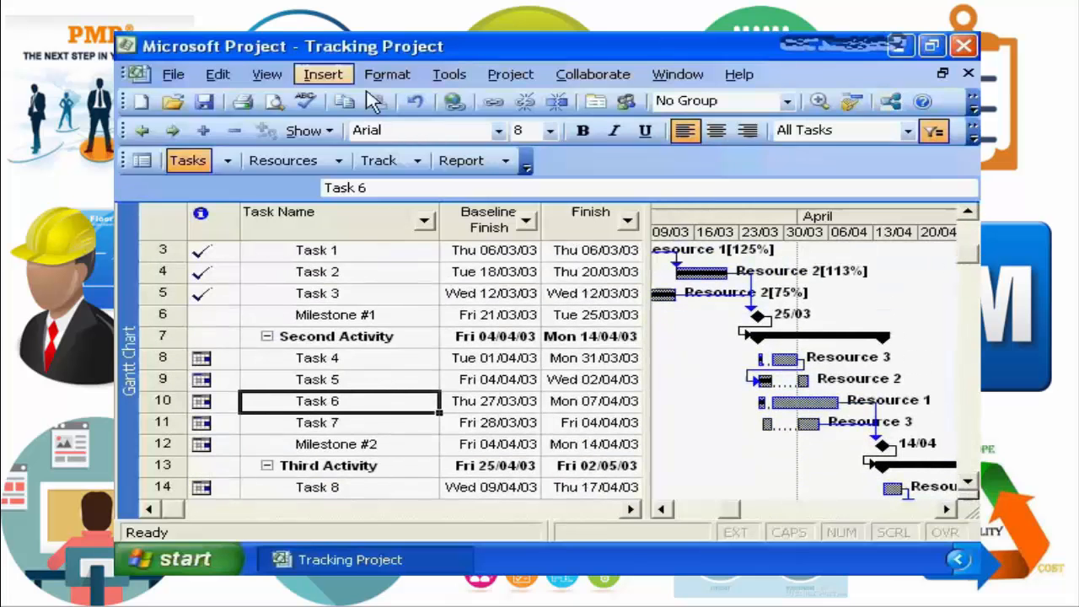
Step: Switch to the Resource Usage view and collapse the assignments under Resource 1, Resource 2 and Resource 3
click(265, 75)
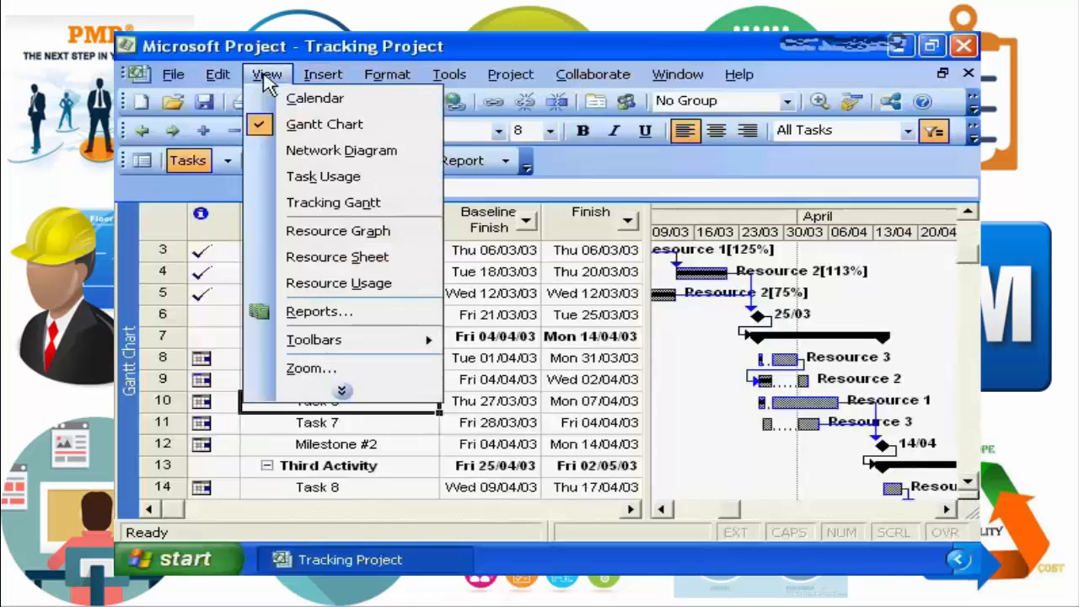
click(313, 287)
click(251, 406)
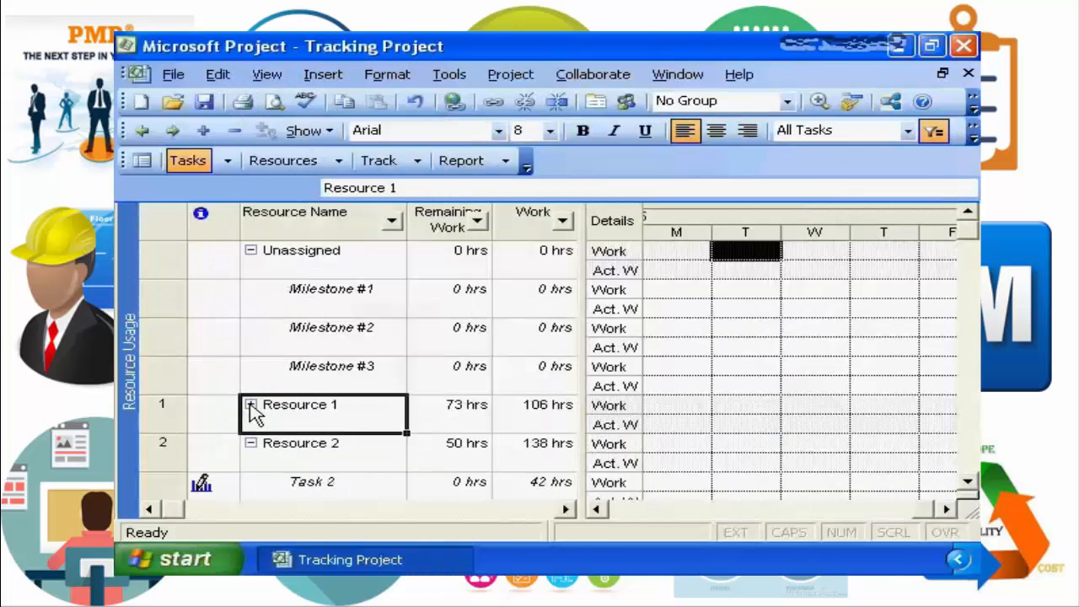
click(252, 444)
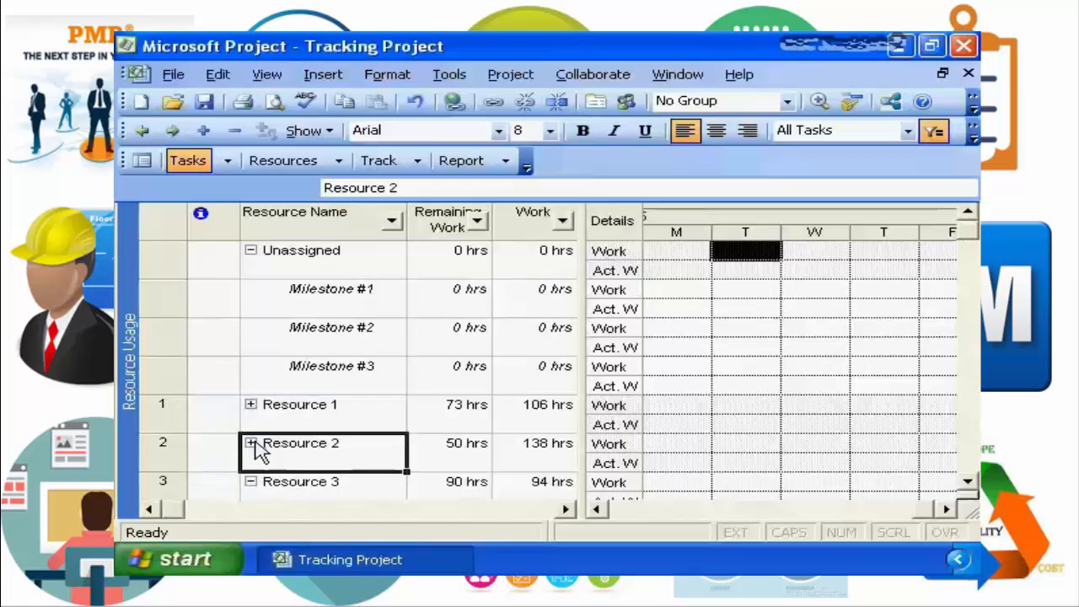
click(251, 482)
scroll(482, 376, down, 2)
scroll(459, 369, up, 1)
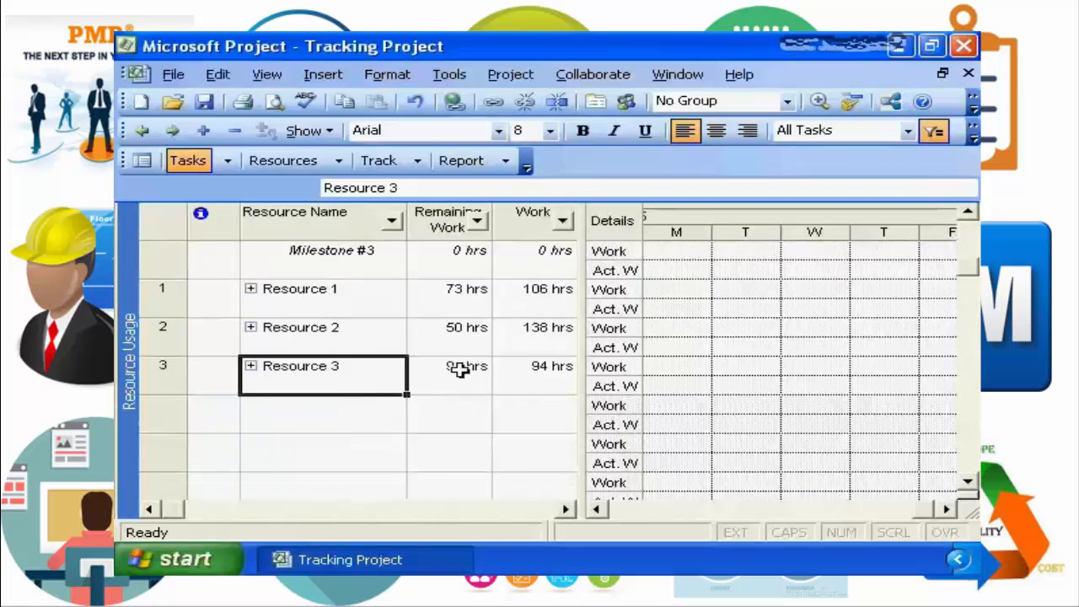
Step: Examine the daily work and actual work of all three resources from the week of 2 March to the week of 30 March '03
click(334, 289)
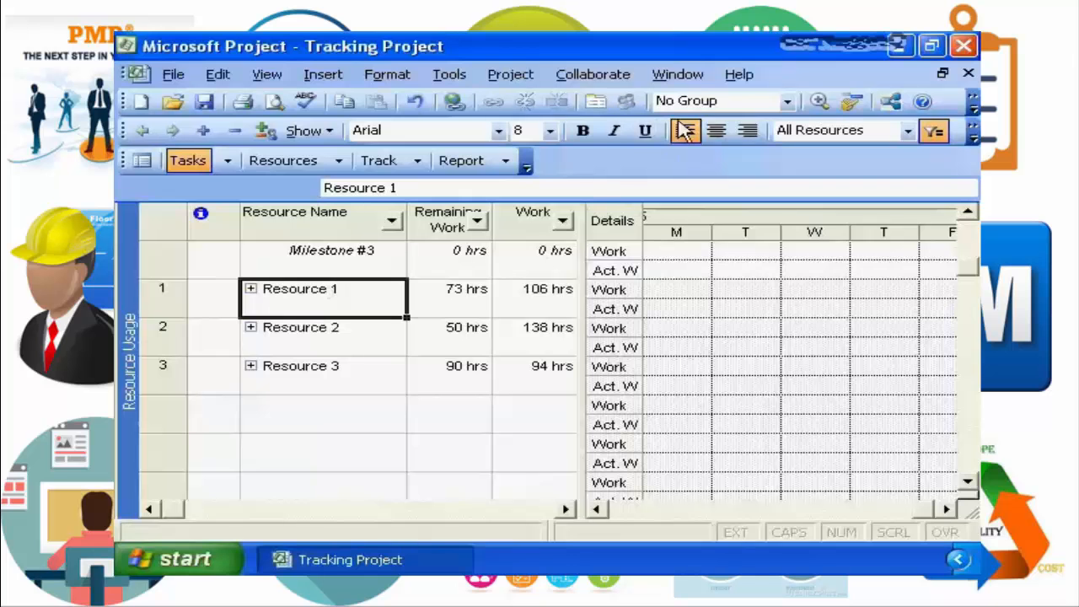
click(852, 101)
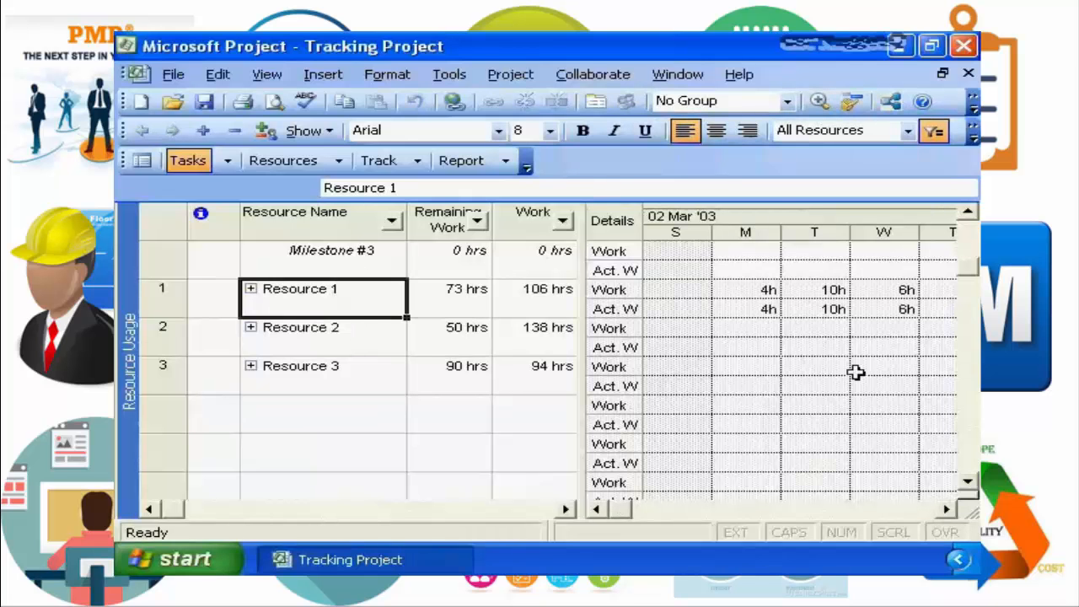
click(945, 509)
click(946, 509)
click(946, 509)
click(946, 509)
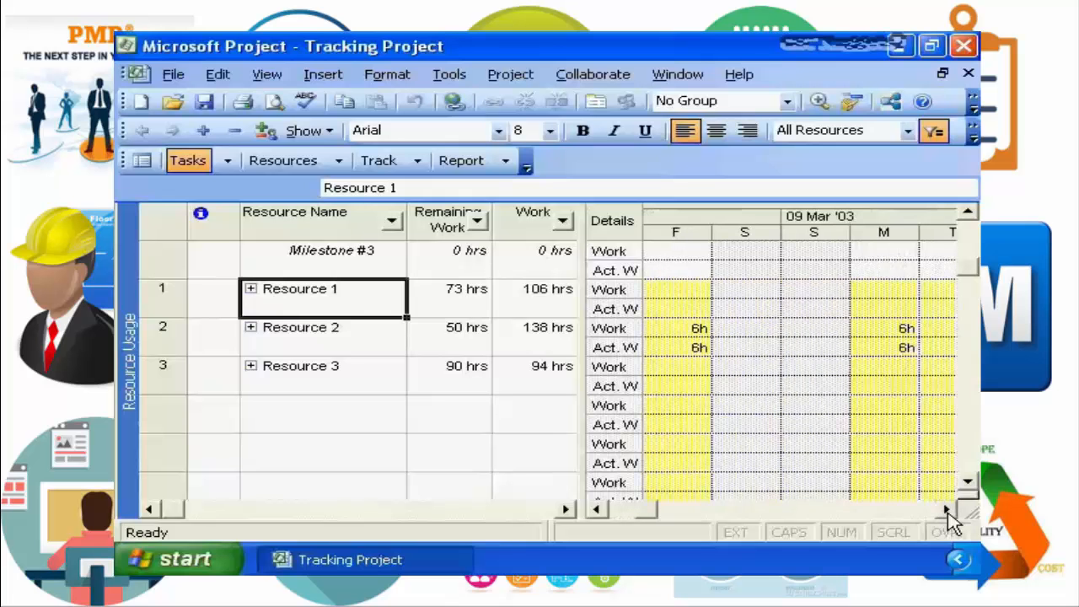
click(946, 509)
click(946, 509)
click(946, 509)
click(946, 510)
click(946, 510)
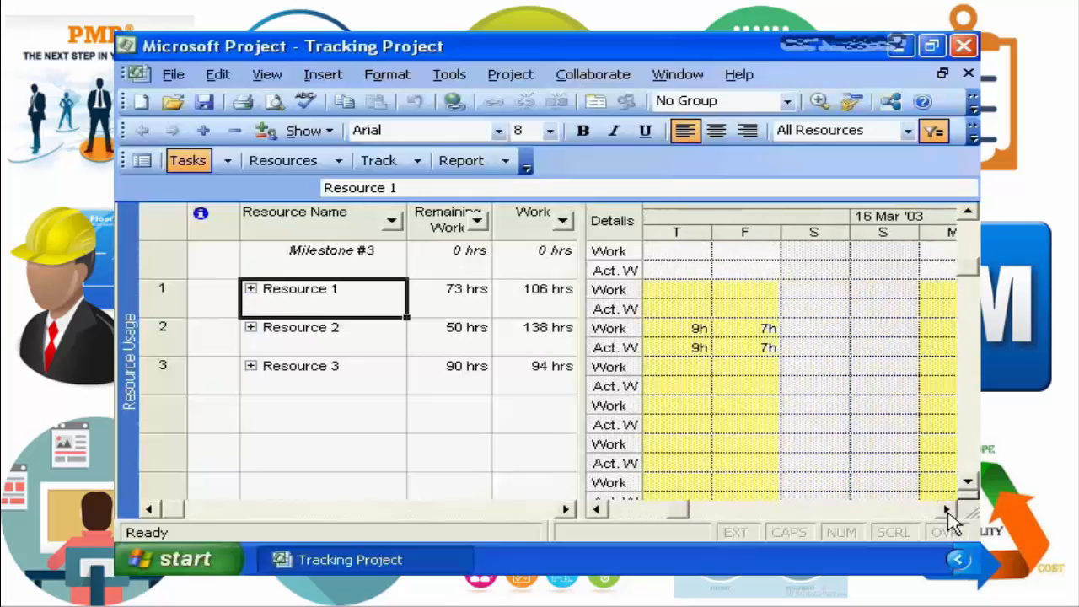
click(946, 509)
click(946, 509)
click(946, 509)
click(945, 509)
click(946, 510)
click(946, 510)
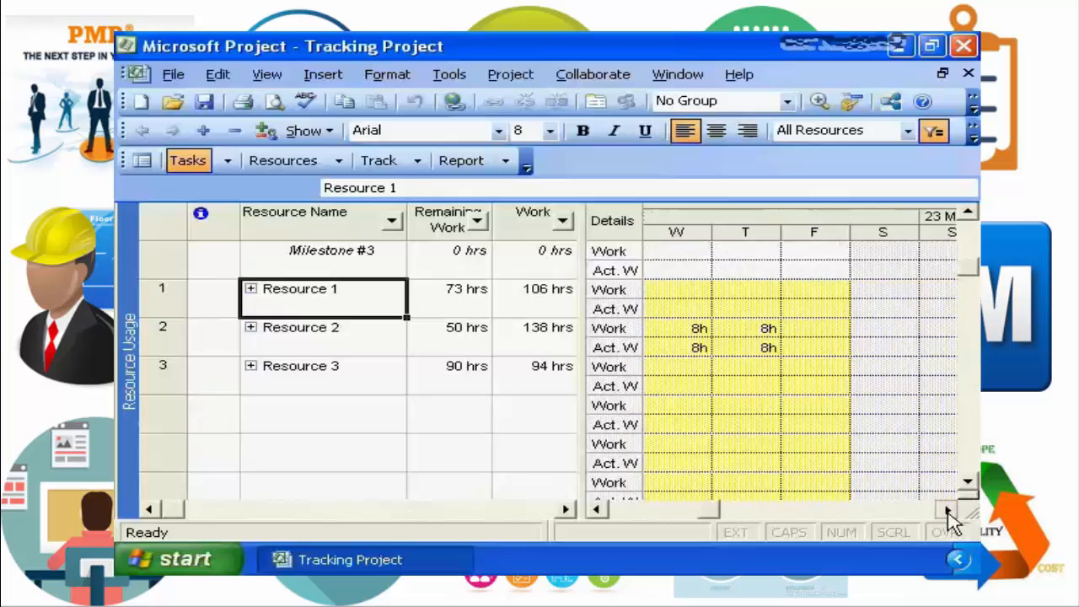
click(946, 509)
click(946, 510)
click(946, 509)
click(946, 510)
click(946, 509)
click(946, 509)
click(946, 510)
click(946, 509)
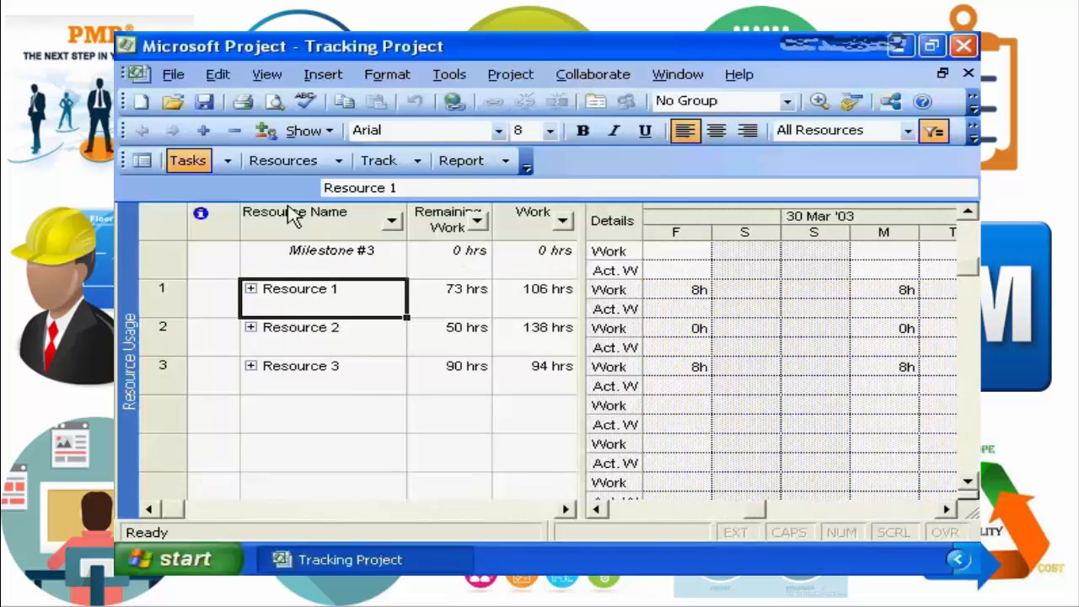
Step: Return to the Gantt Chart view and assign Resource 2 to Task 6 in addition to Resource 1
click(264, 78)
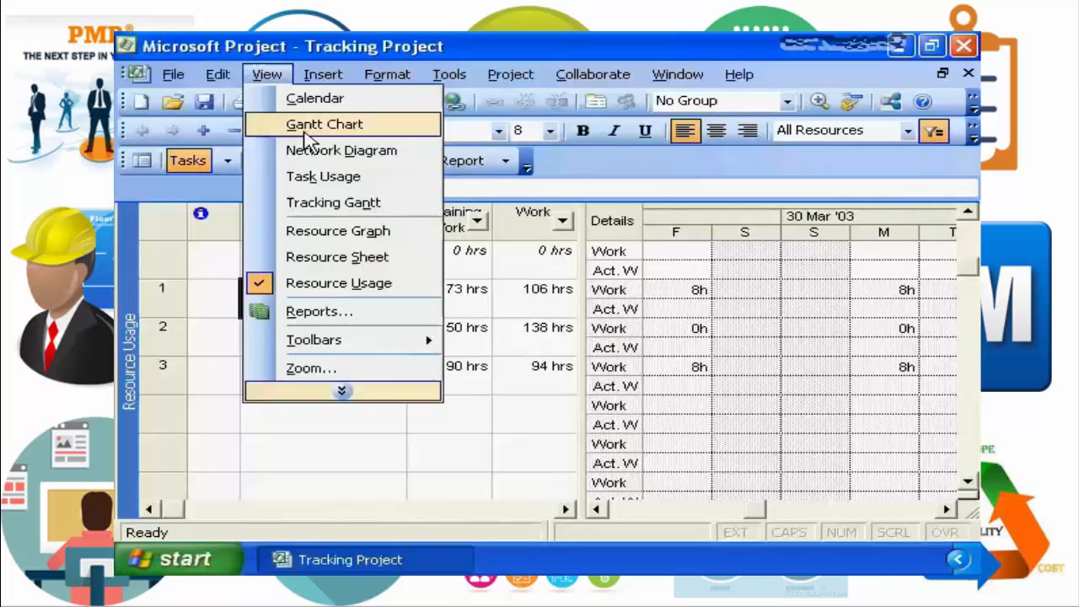
click(306, 128)
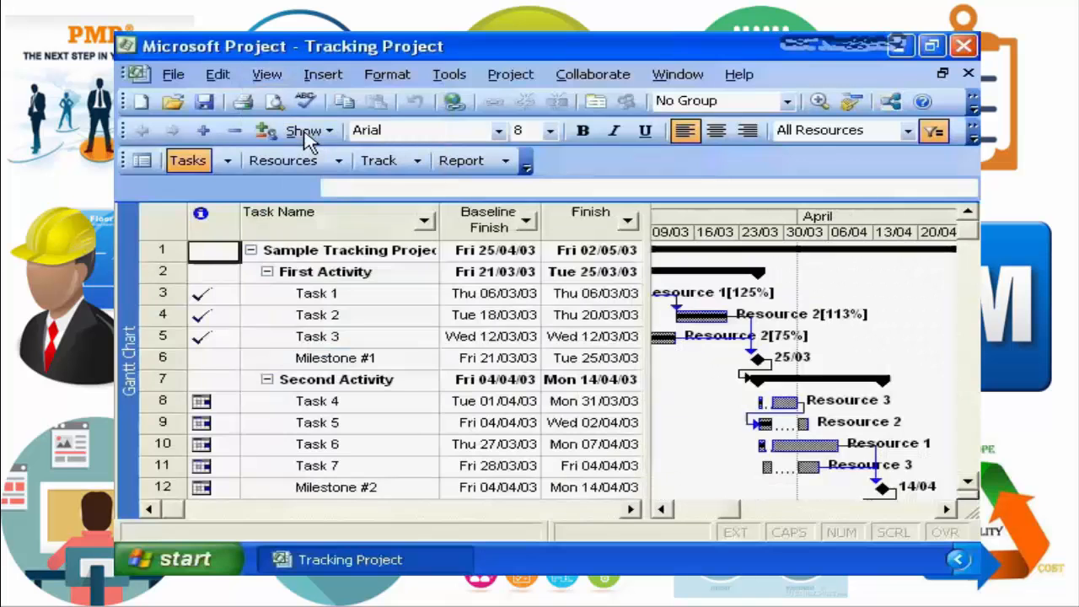
click(297, 443)
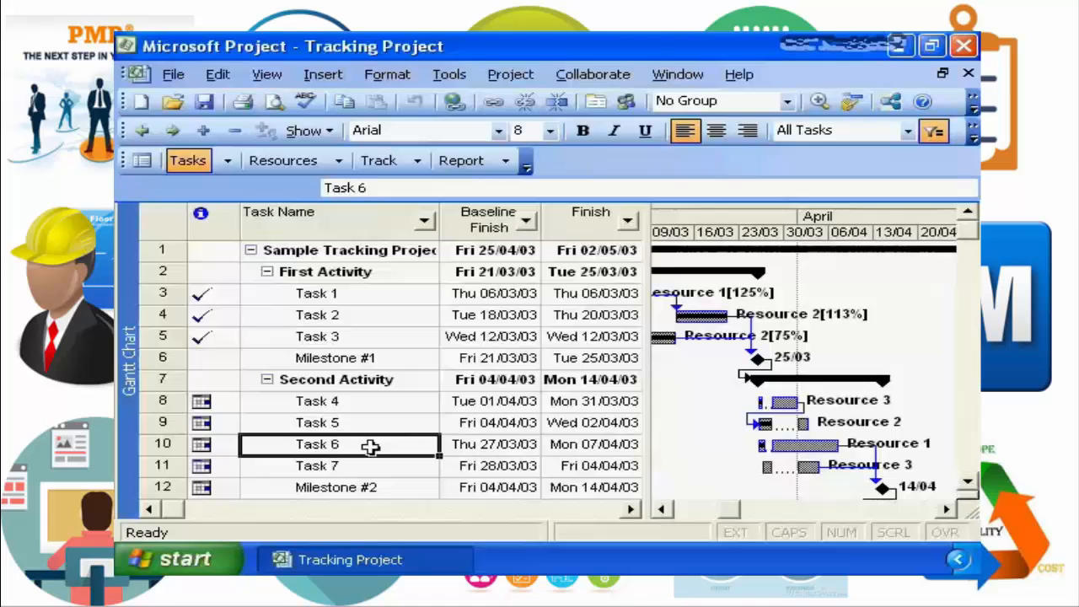
click(626, 104)
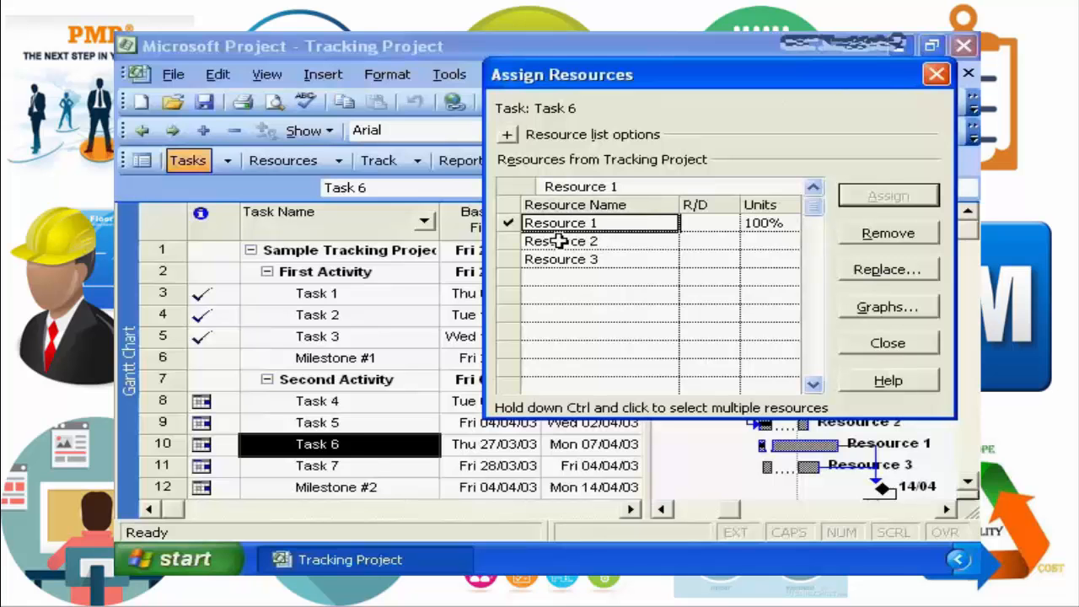
click(547, 242)
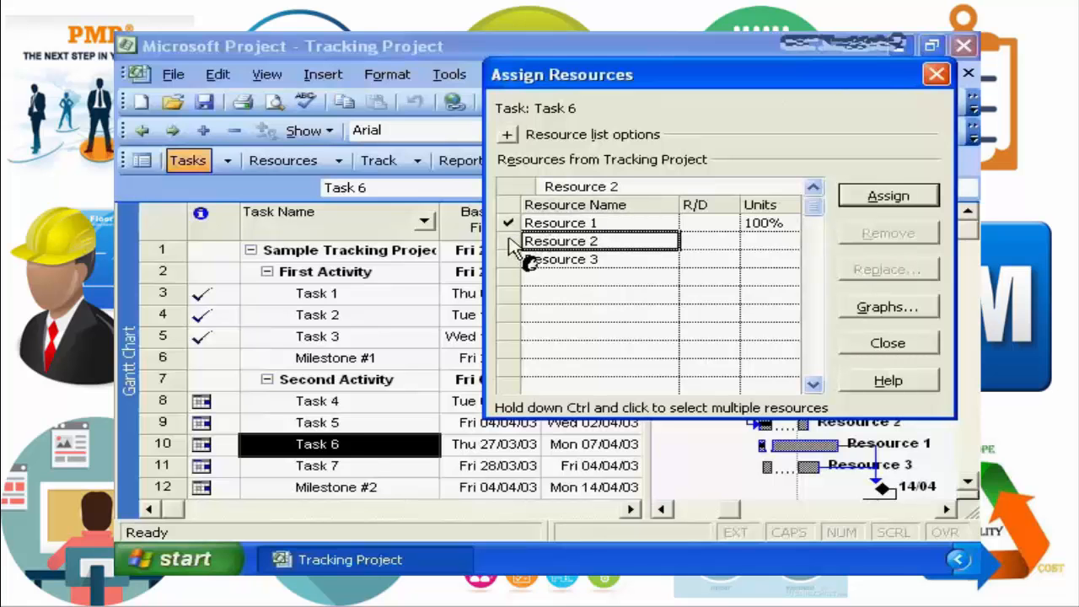
click(885, 204)
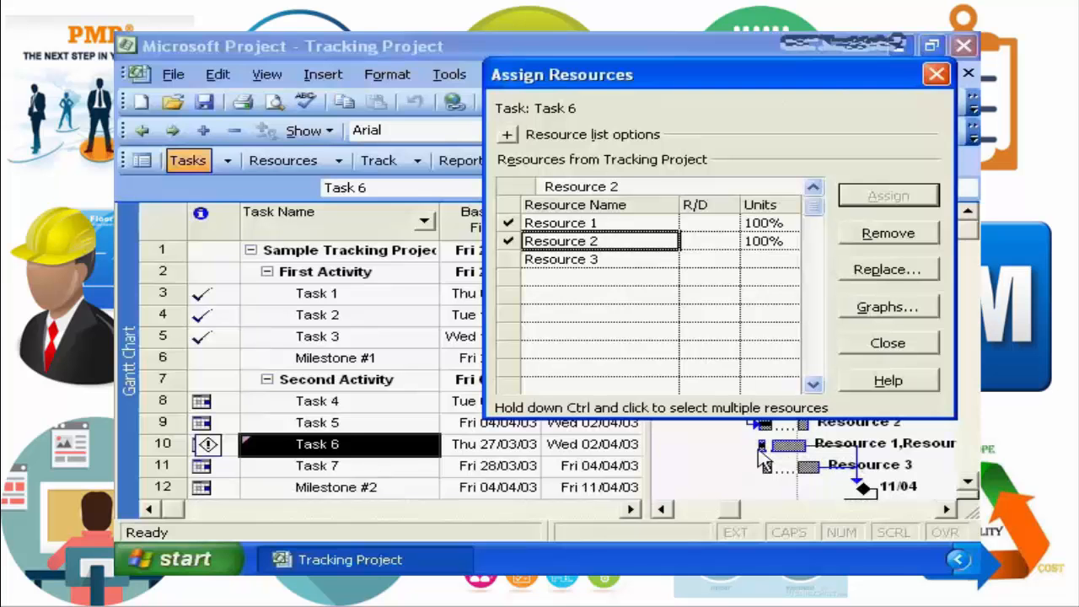
click(885, 351)
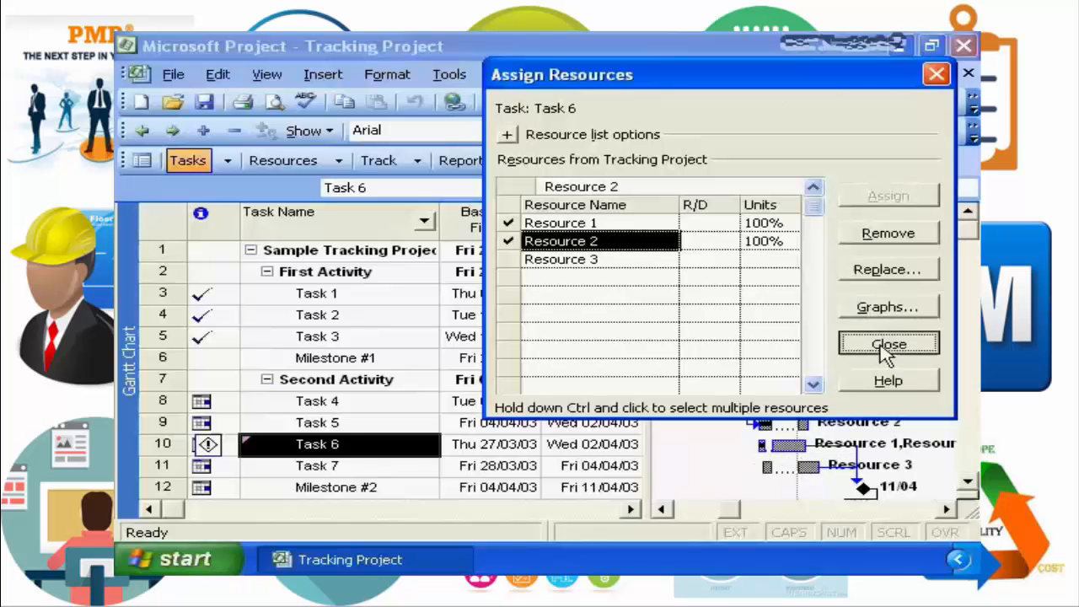
click(887, 350)
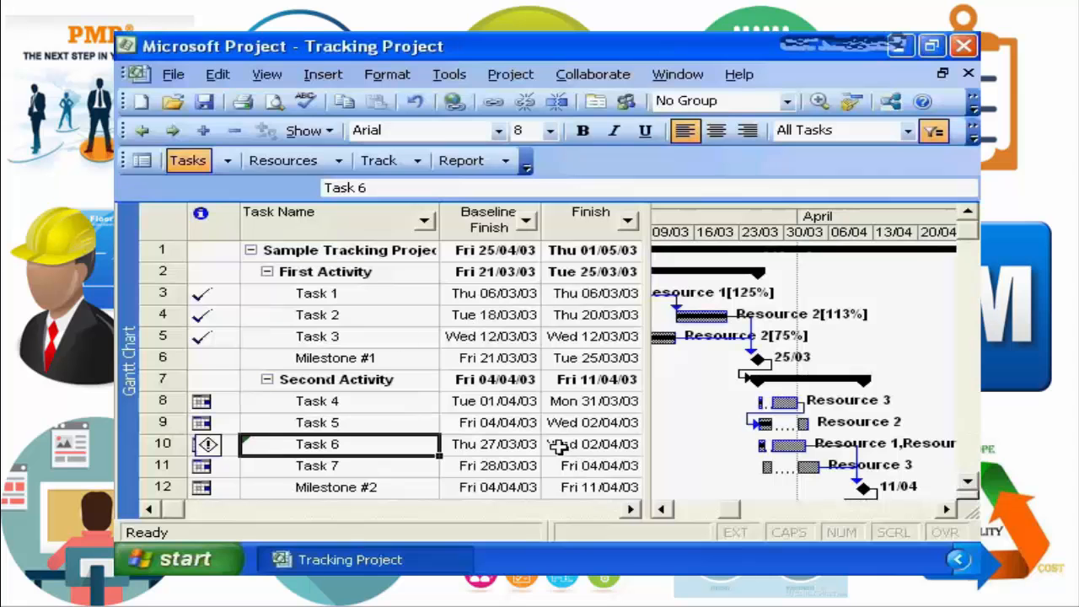
Step: Examine the finish dates, links and bars of the Second and Third Activity tasks through Project Completion
click(968, 482)
click(967, 482)
click(968, 484)
click(968, 484)
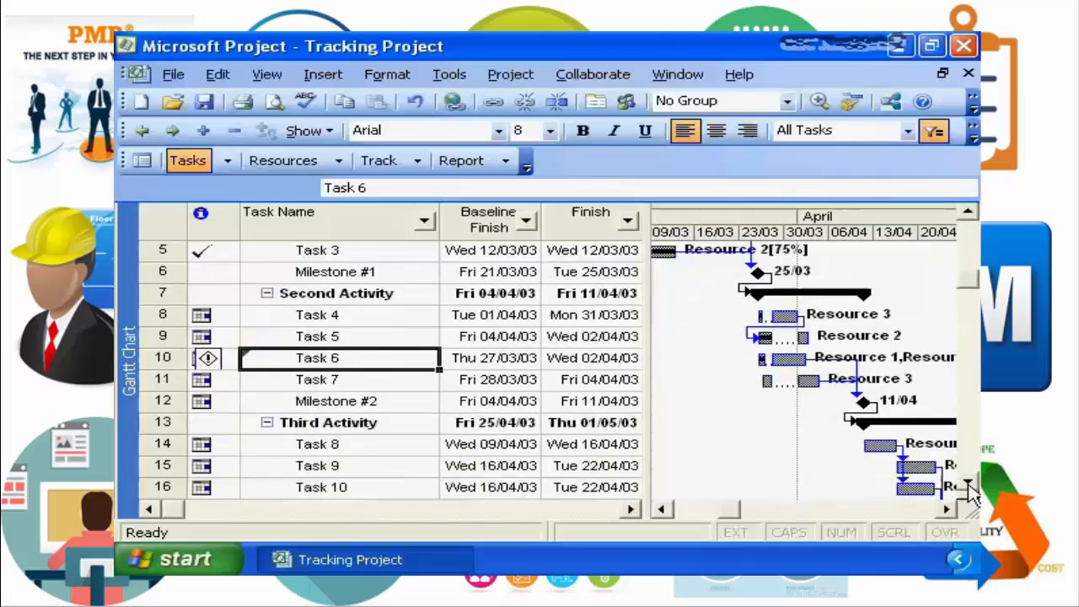
click(968, 484)
click(968, 484)
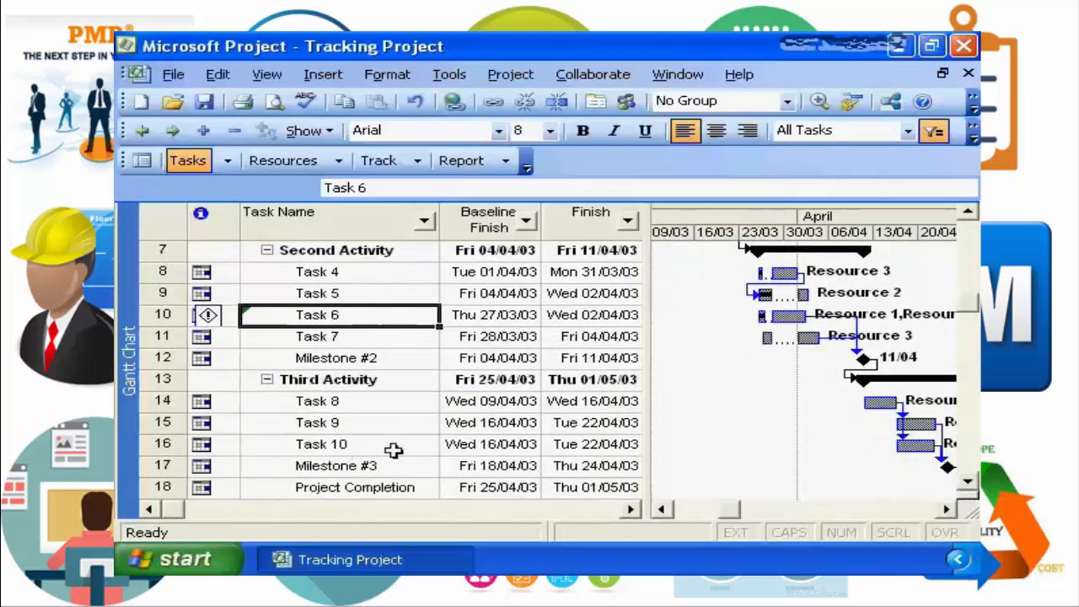
click(946, 510)
click(945, 510)
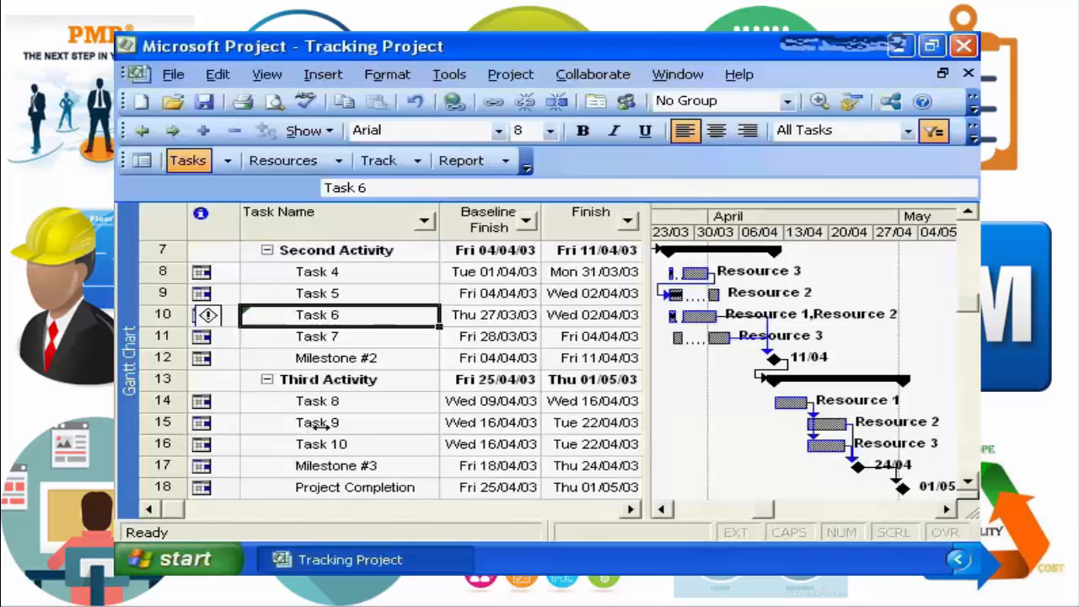
Step: Unlink Task 9 and Task 10 in the Third Activity from their linked tasks
click(317, 425)
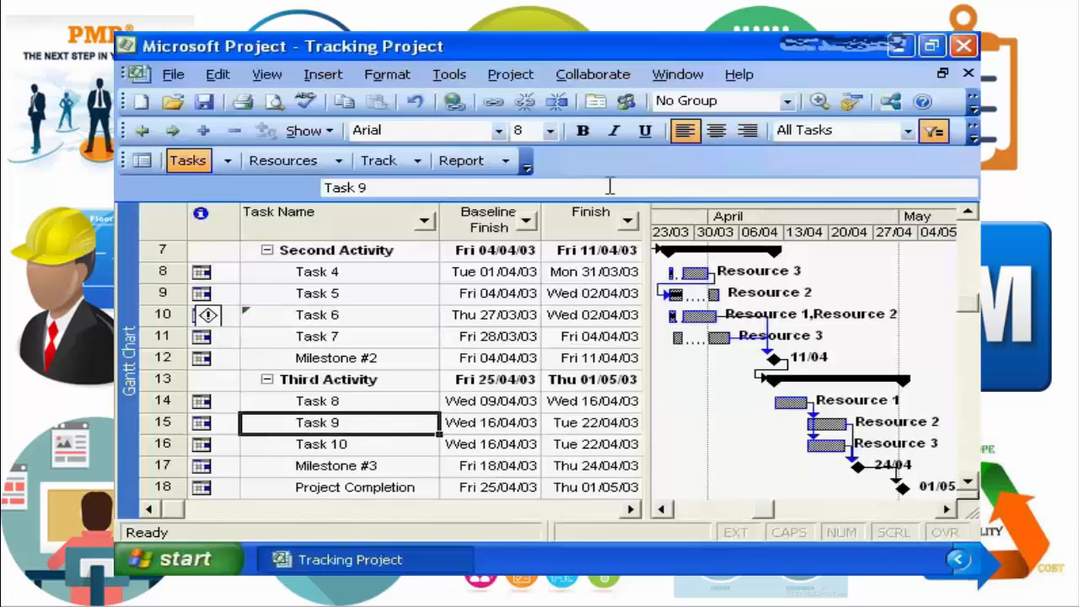
click(525, 106)
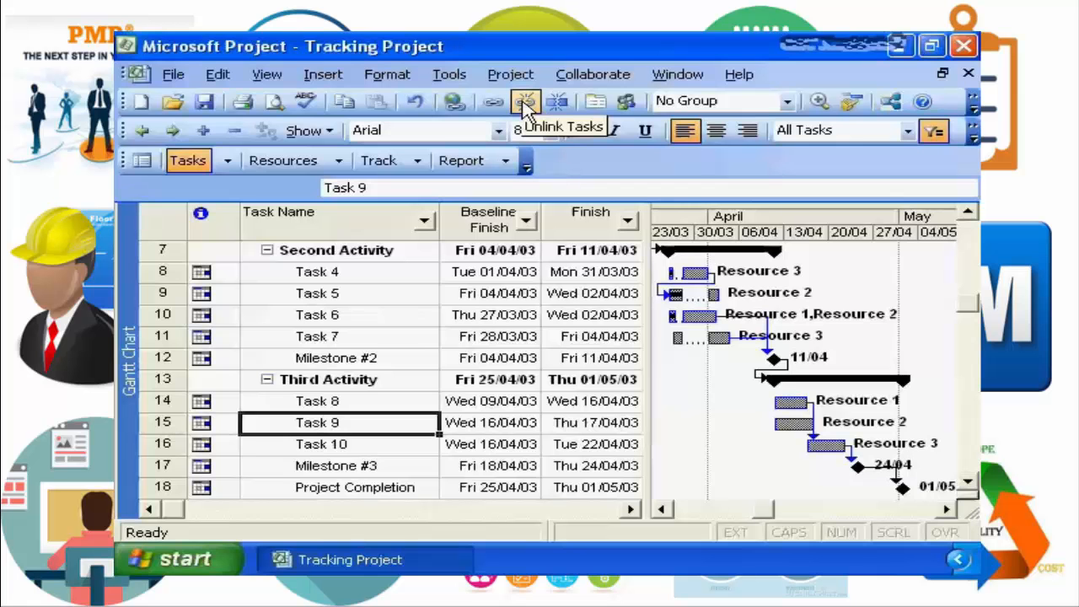
click(311, 445)
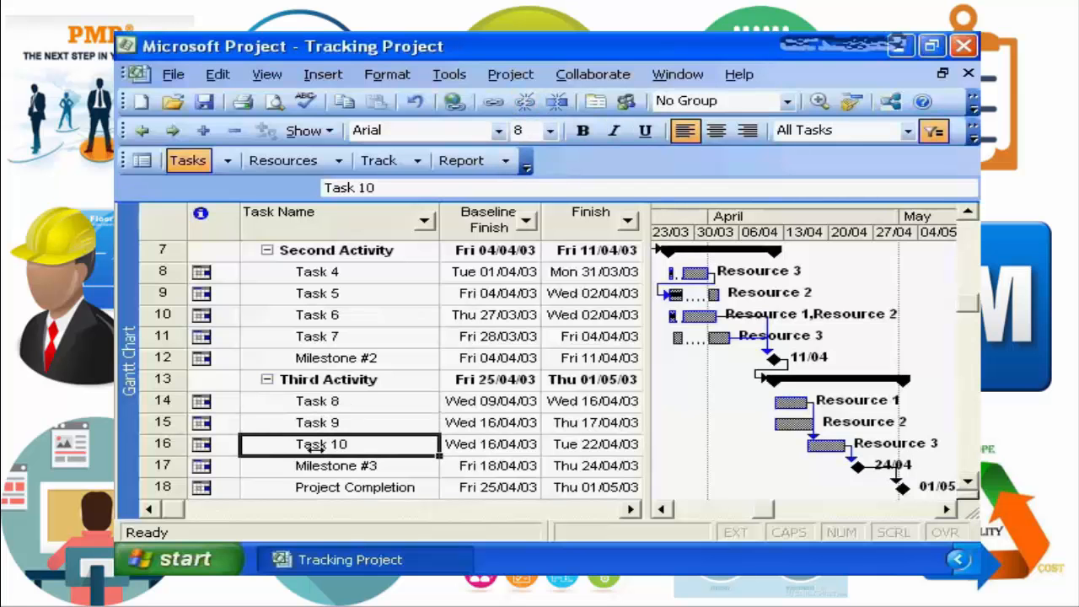
click(525, 106)
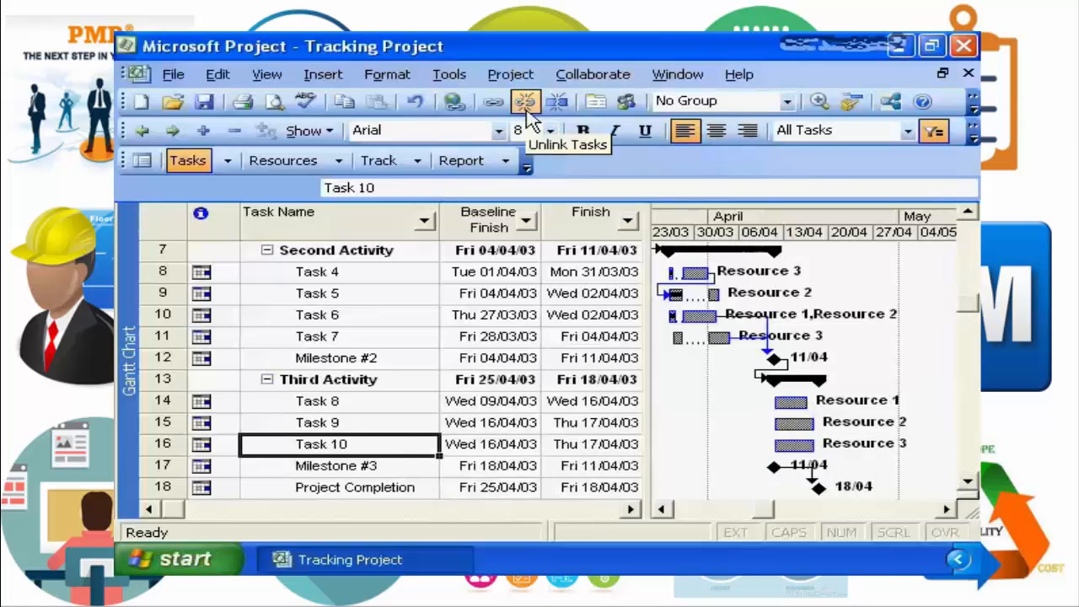
Step: Review the finish dates against the baseline from the project summary down to Project Completion, including the Third Activity bars
click(968, 212)
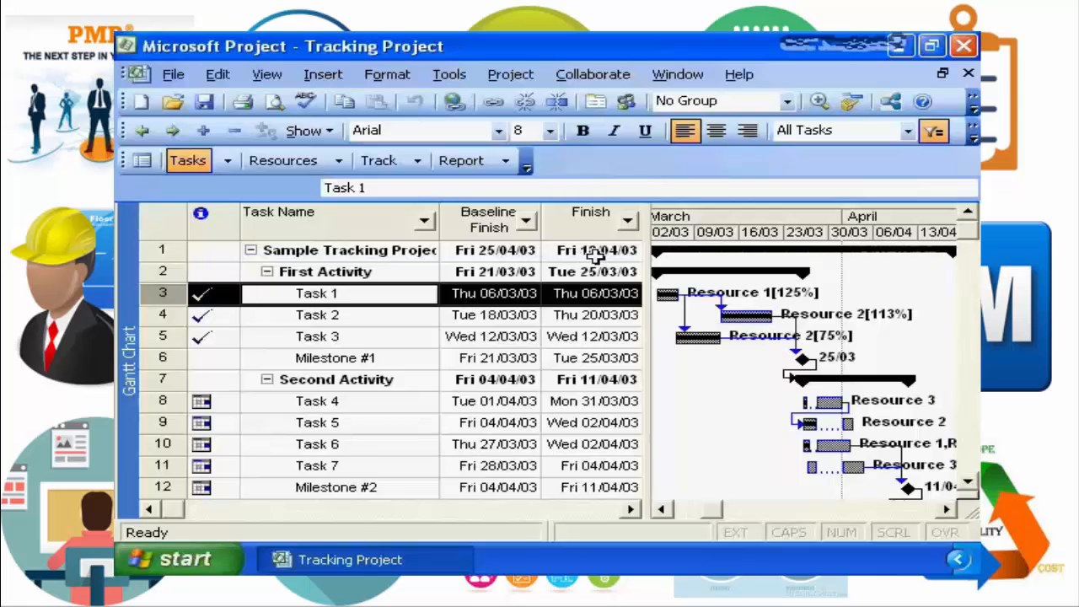
scroll(693, 364, down, 2)
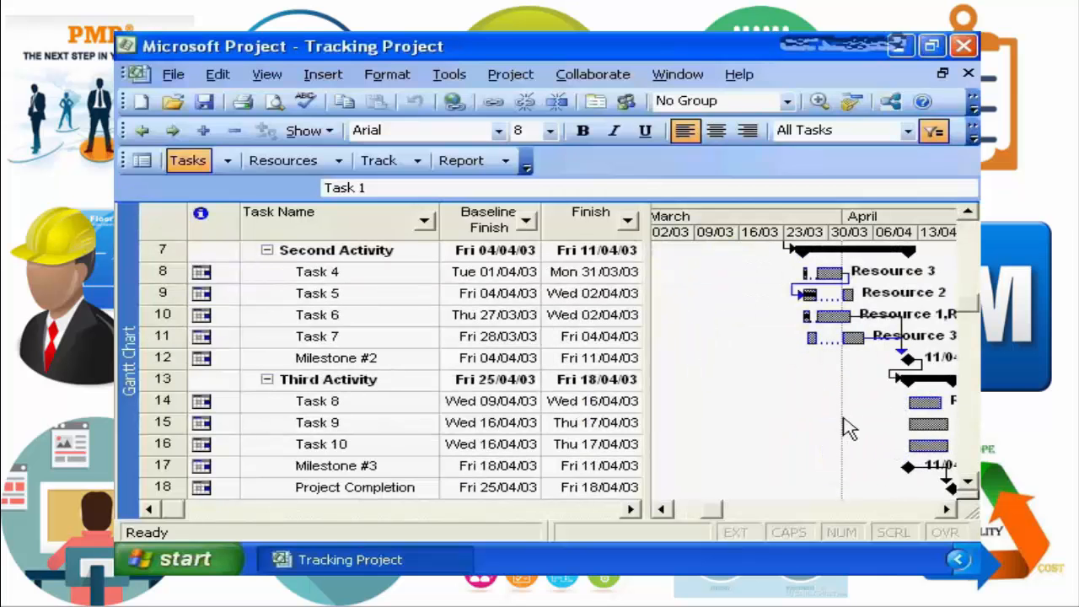
click(948, 510)
click(948, 509)
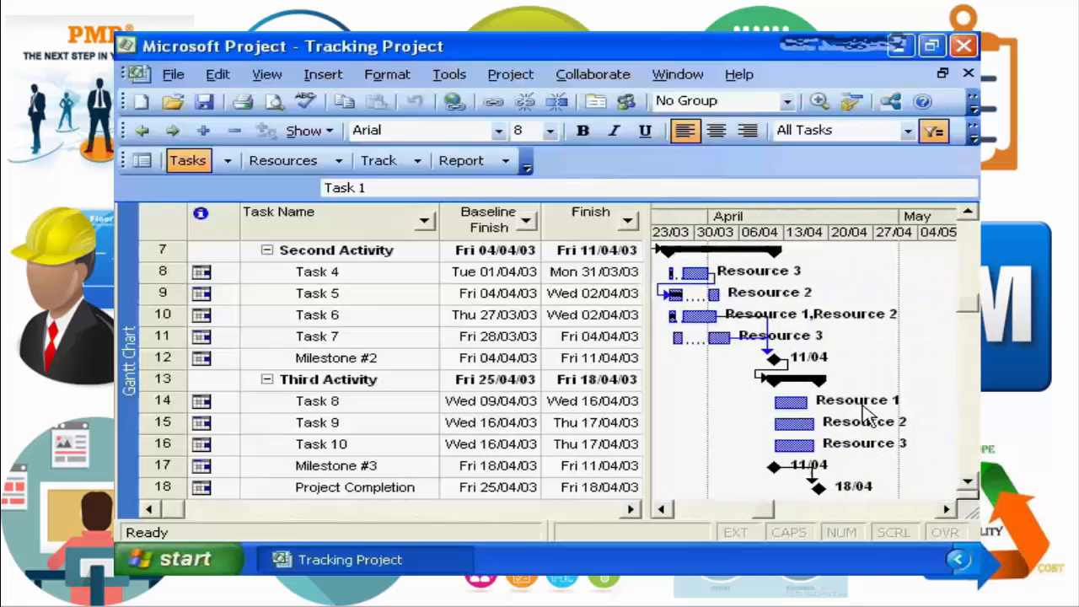